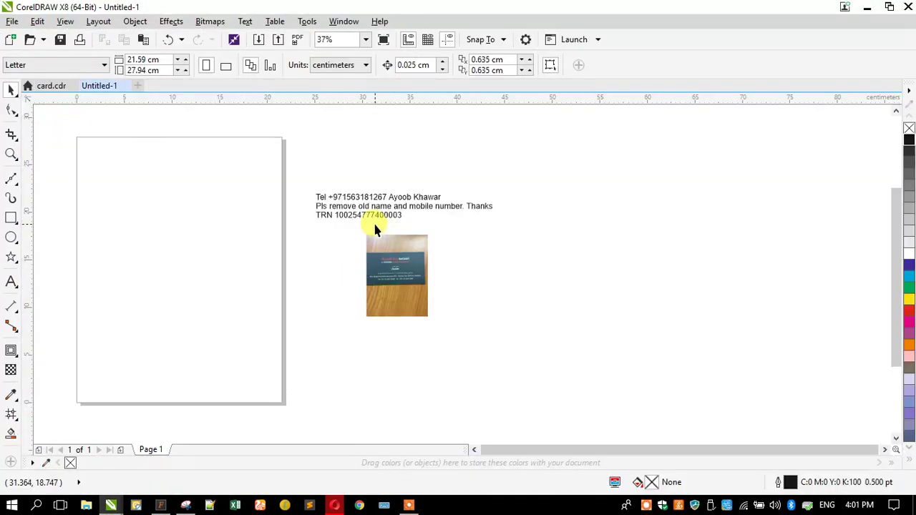
Step: Rearrange the Untitled-1 drawing, moving the card photo and notes text up and right
{"action": "scroll", "coordinate": [374, 228], "scroll_direction": "up", "scroll_amount": 2}
{"action": "left_click_drag", "start_coordinate": [379, 290], "coordinate": [420, 273]}
{"action": "left_click_drag", "start_coordinate": [374, 198], "coordinate": [419, 185]}
Step: Move the card photo to sit beside the client's notes text
{"action": "left_click", "coordinate": [420, 307]}
{"action": "scroll", "coordinate": [427, 311], "scroll_direction": "up", "scroll_amount": 4}
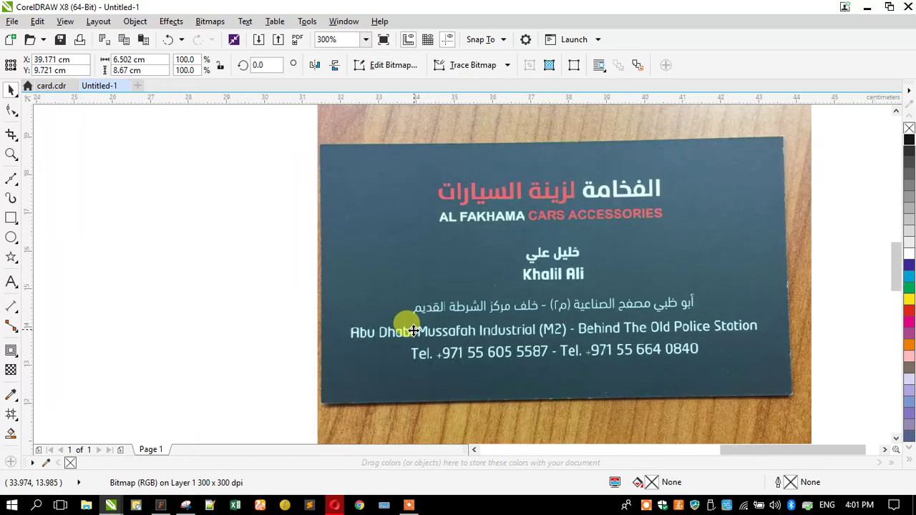
{"action": "scroll", "coordinate": [372, 286], "scroll_direction": "down", "scroll_amount": 4}
{"action": "scroll", "coordinate": [408, 147], "scroll_direction": "up", "scroll_amount": 2}
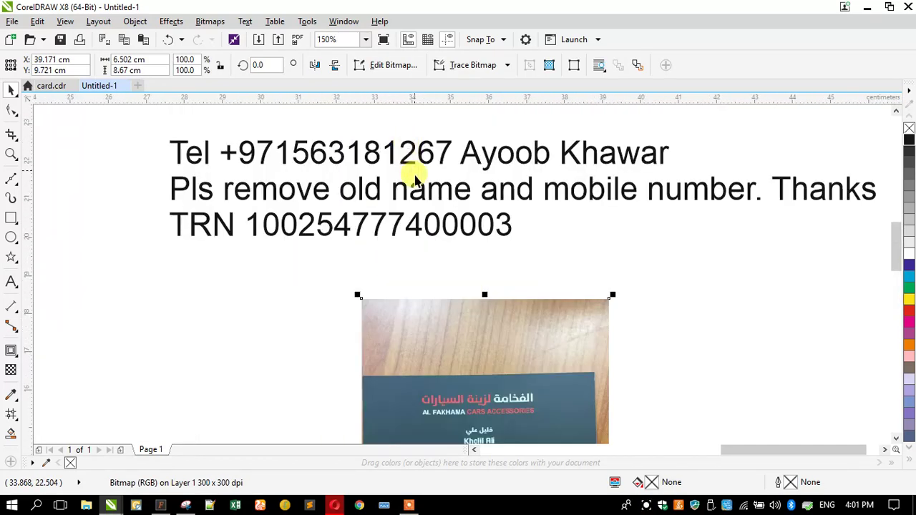
{"action": "left_click_drag", "start_coordinate": [423, 312], "coordinate": [453, 290]}
{"action": "scroll", "coordinate": [451, 290], "scroll_direction": "down", "scroll_amount": 2}
{"action": "left_click_drag", "start_coordinate": [462, 326], "coordinate": [562, 300]}
{"action": "scroll", "coordinate": [564, 322], "scroll_direction": "up", "scroll_amount": 2}
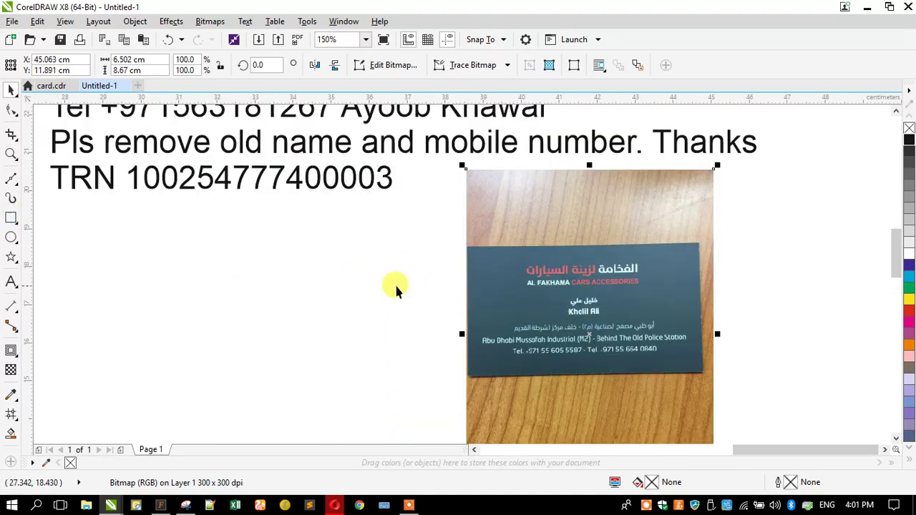
Step: Crop the photo down to just the business card
{"action": "left_click", "coordinate": [11, 136]}
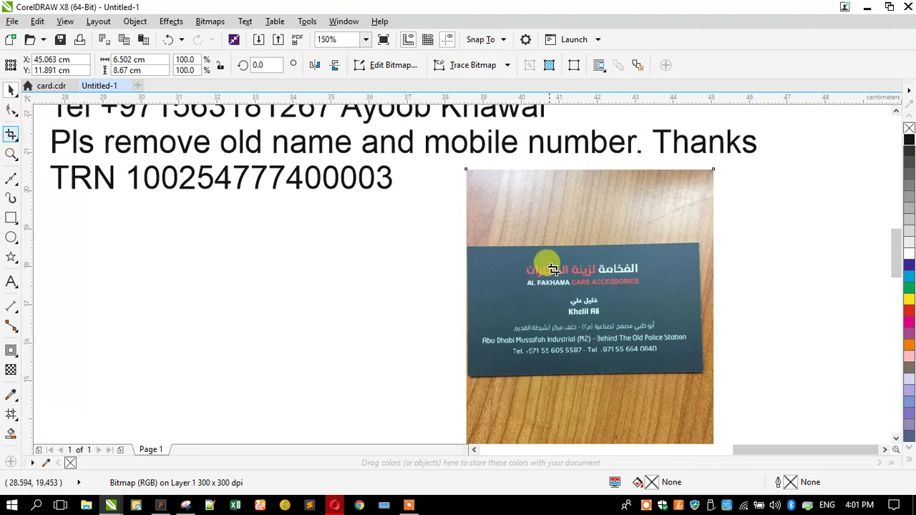
{"action": "left_click_drag", "start_coordinate": [706, 239], "coordinate": [462, 378]}
{"action": "key", "text": "Return"}
Step: Draw a 9 × 5.5 cm rectangle and position it beside the card photo
{"action": "left_click", "coordinate": [10, 218]}
{"action": "left_click_drag", "start_coordinate": [381, 350], "coordinate": [205, 254]}
{"action": "left_click", "coordinate": [143, 60]}
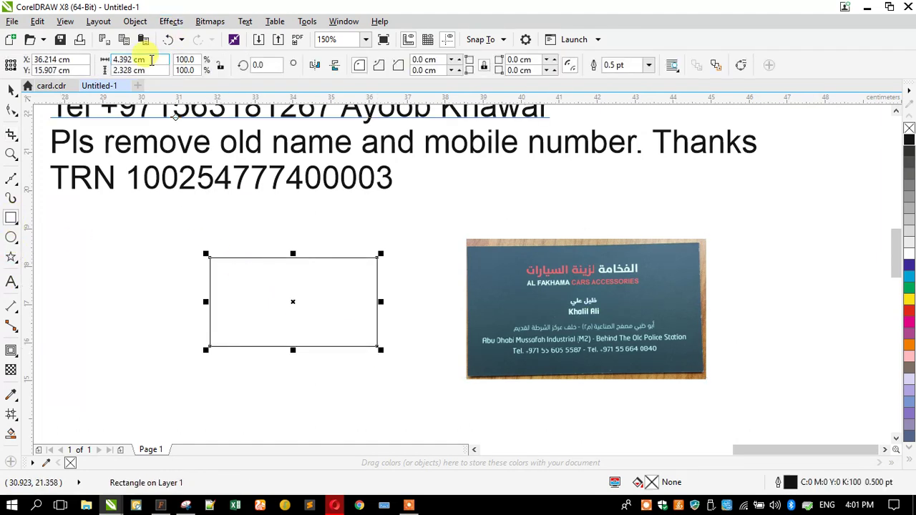
{"action": "type", "text": "9"}
{"action": "key", "text": "Tab"}
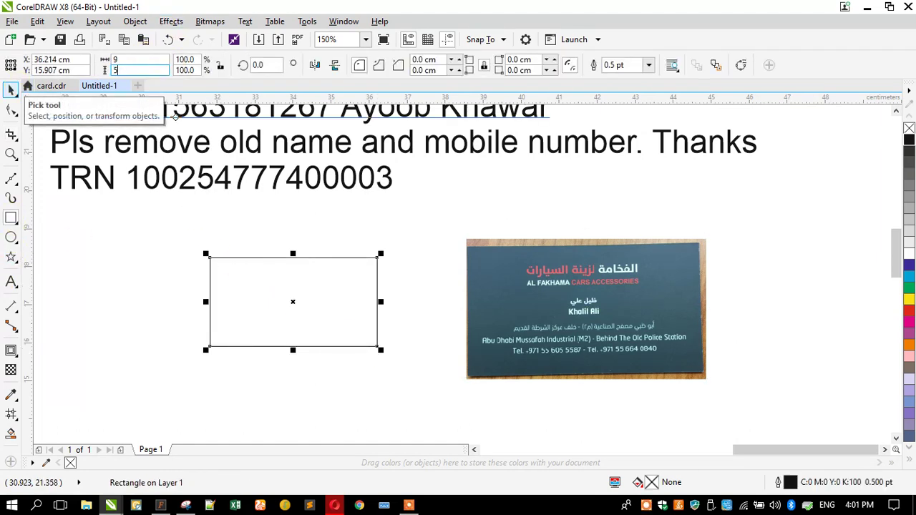
{"action": "type", "text": "5.5"}
{"action": "key", "text": "Return"}
{"action": "left_click_drag", "start_coordinate": [272, 258], "coordinate": [348, 327]}
Step: Scale the card photo to match the rectangle's size and place it alongside
{"action": "left_click", "coordinate": [521, 286]}
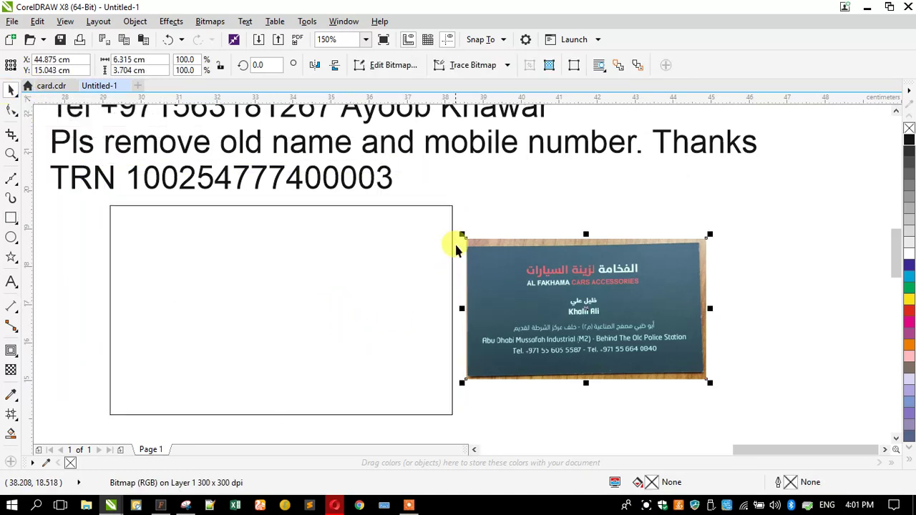
{"action": "left_click_drag", "start_coordinate": [455, 233], "coordinate": [384, 195]}
{"action": "left_click_drag", "start_coordinate": [528, 256], "coordinate": [220, 252]}
{"action": "left_click_drag", "start_coordinate": [88, 195], "coordinate": [105, 202]}
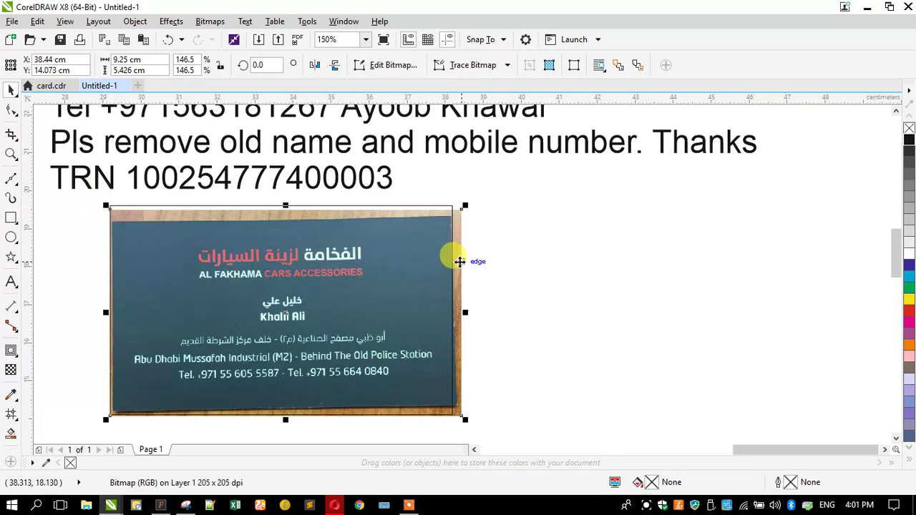
{"action": "left_click_drag", "start_coordinate": [464, 257], "coordinate": [837, 245]}
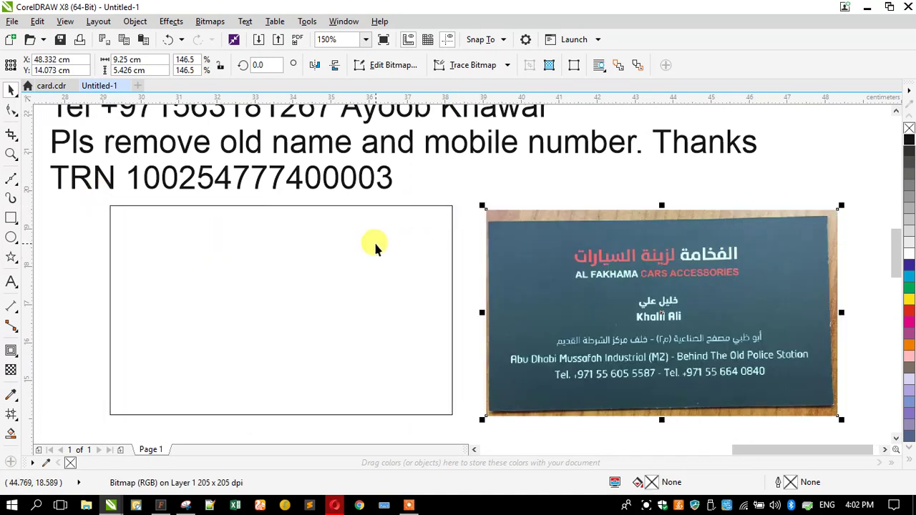
Step: Fill the rectangle solid black (C:0 M:0 Y:0 K:100)
{"action": "left_click", "coordinate": [375, 242]}
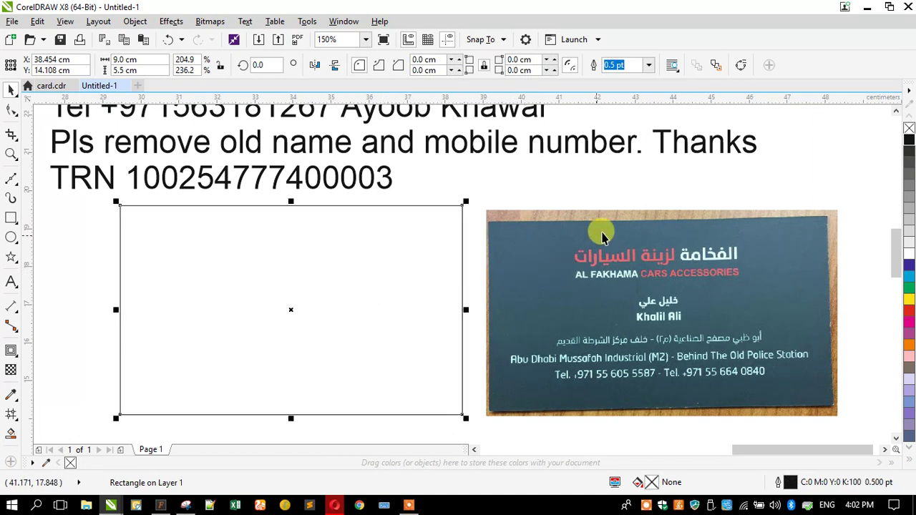
{"action": "left_click", "coordinate": [909, 145]}
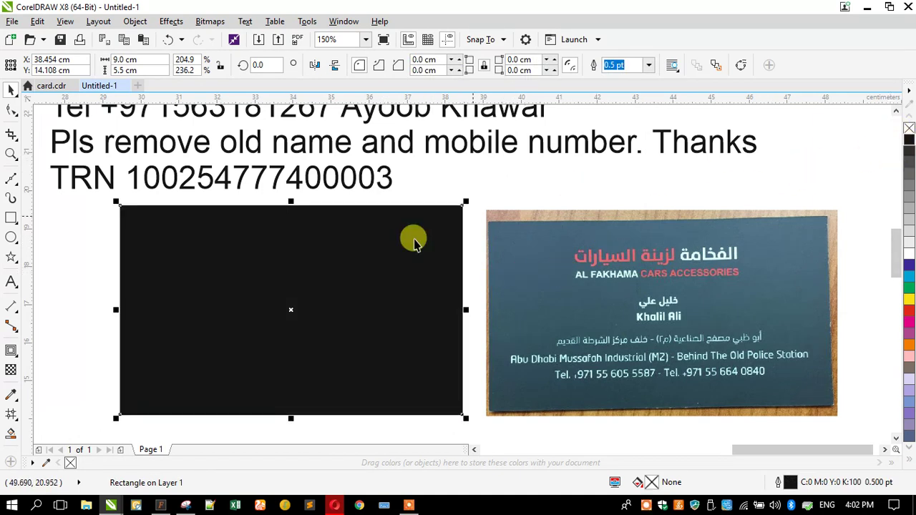
{"action": "left_click", "coordinate": [87, 279]}
{"action": "left_click", "coordinate": [263, 293]}
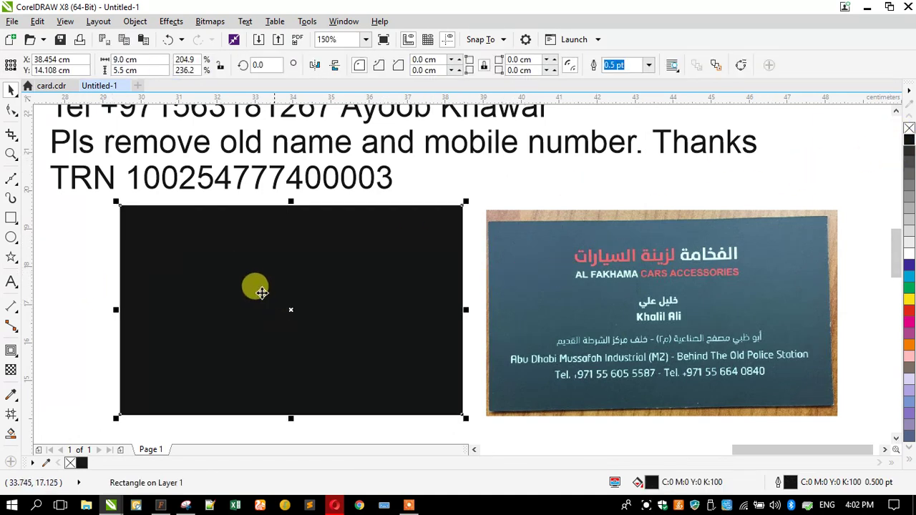
{"action": "left_click", "coordinate": [86, 246]}
Step: Type the Arabic shop name الفخامة لزينة السيارات as a text line
{"action": "left_click", "coordinate": [12, 282]}
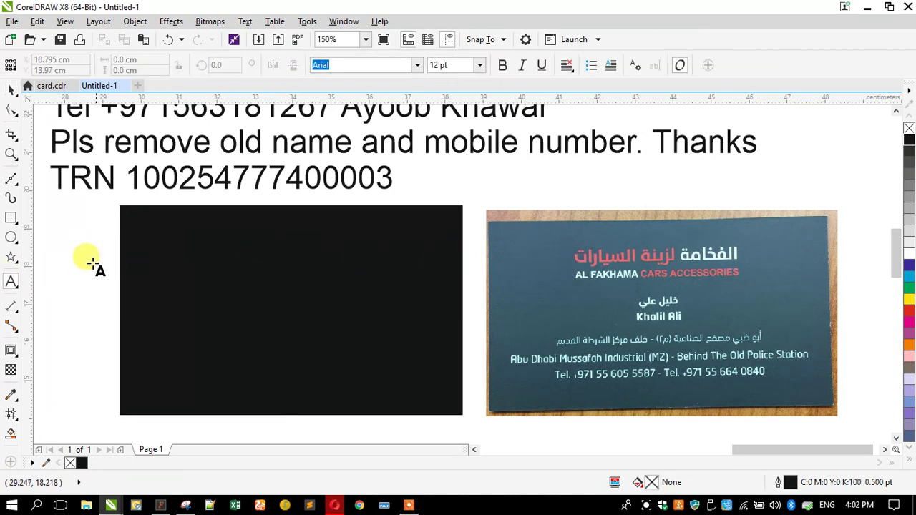
{"action": "left_click", "coordinate": [92, 252]}
{"action": "key", "text": "alt+shift"}
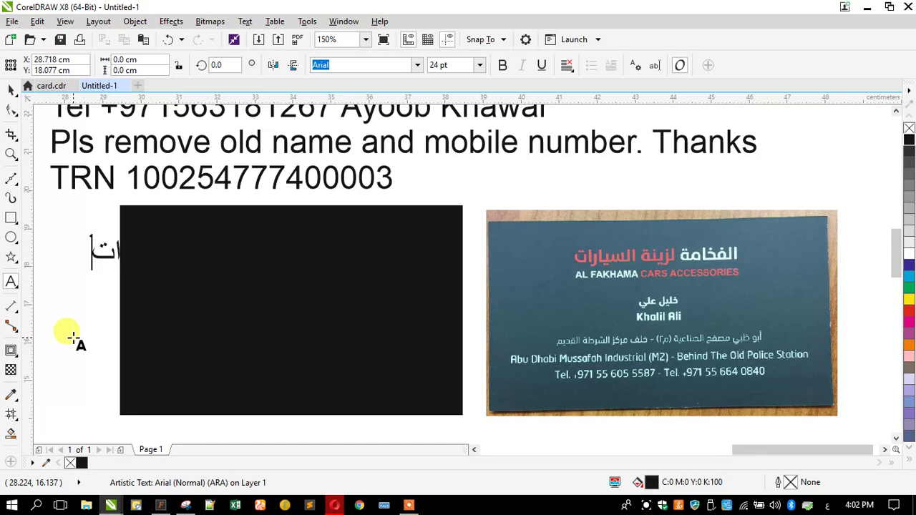
Step: Move the Arabic name above the card photo and set it in GE Narrow Light
{"action": "left_click", "coordinate": [10, 90]}
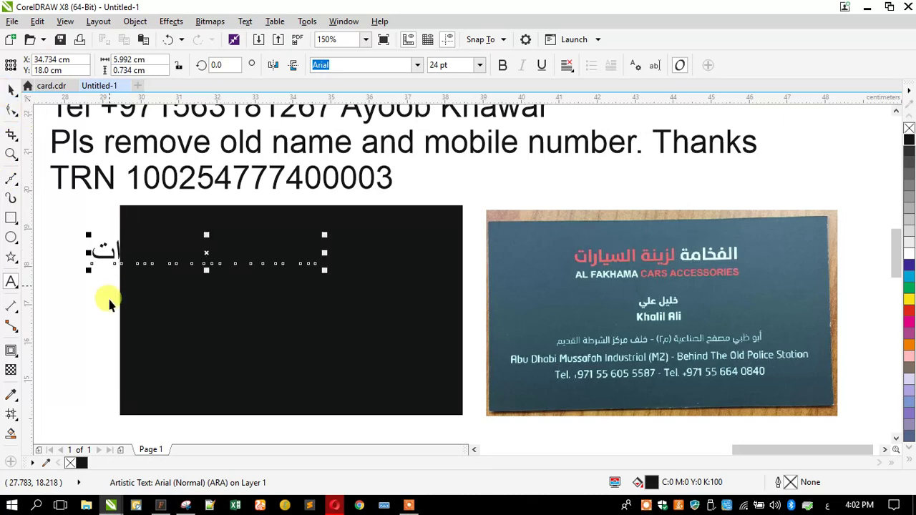
{"action": "left_click_drag", "start_coordinate": [96, 255], "coordinate": [539, 198]}
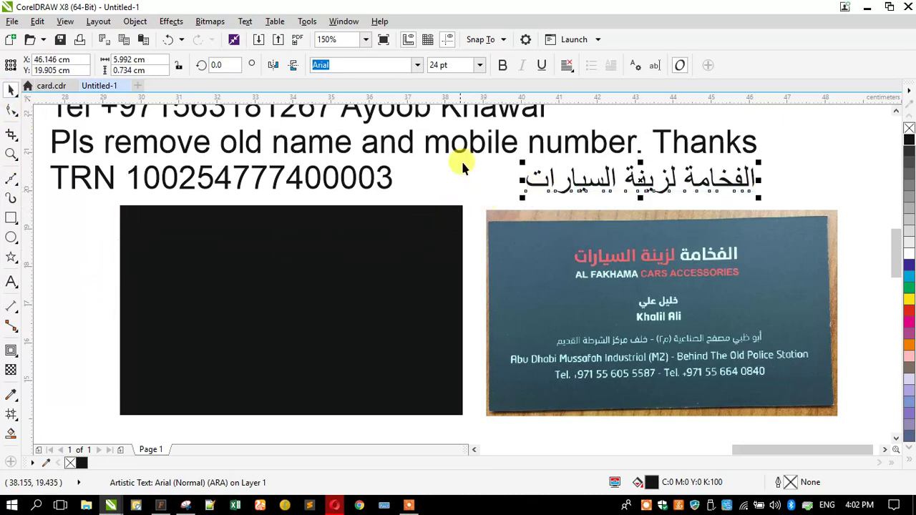
{"action": "left_click_drag", "start_coordinate": [380, 67], "coordinate": [308, 84]}
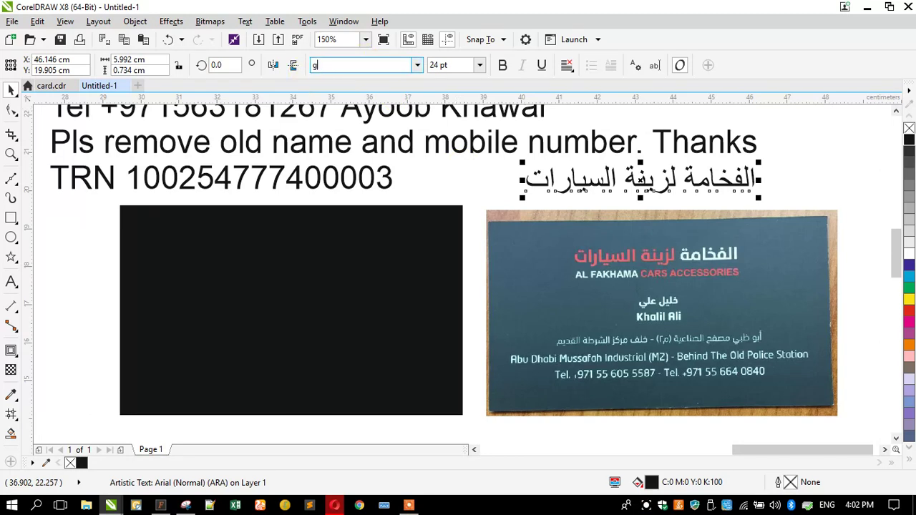
{"action": "type", "text": "ge"}
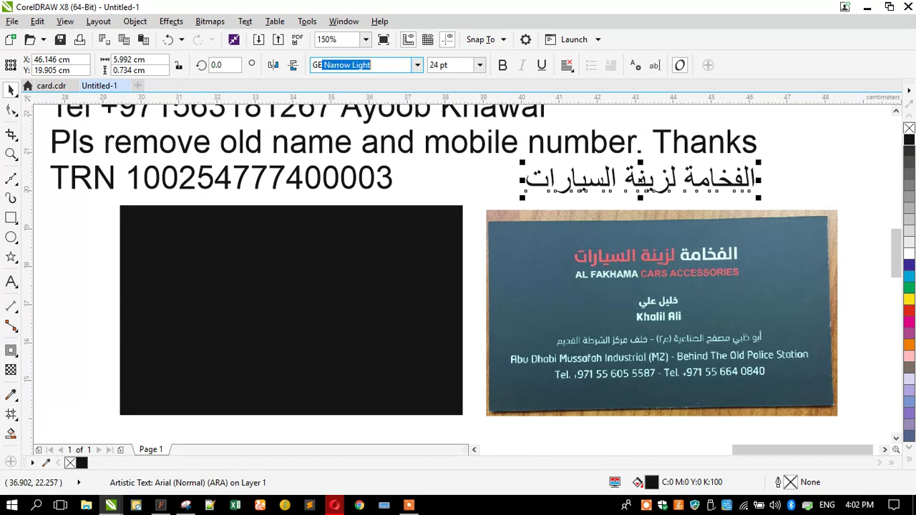
{"action": "key", "text": "Return"}
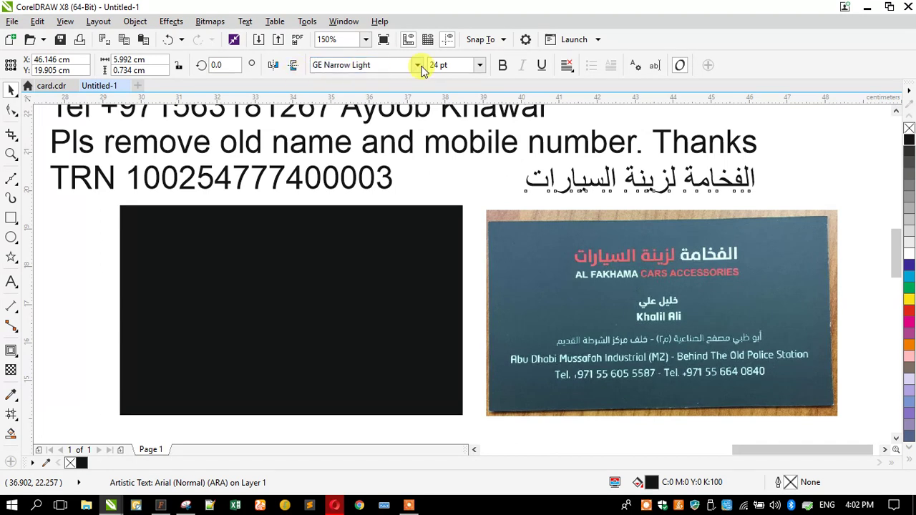
Step: Change the Arabic heading's font from GE Narrow Light to GE SS Text Bold
{"action": "left_click", "coordinate": [420, 68]}
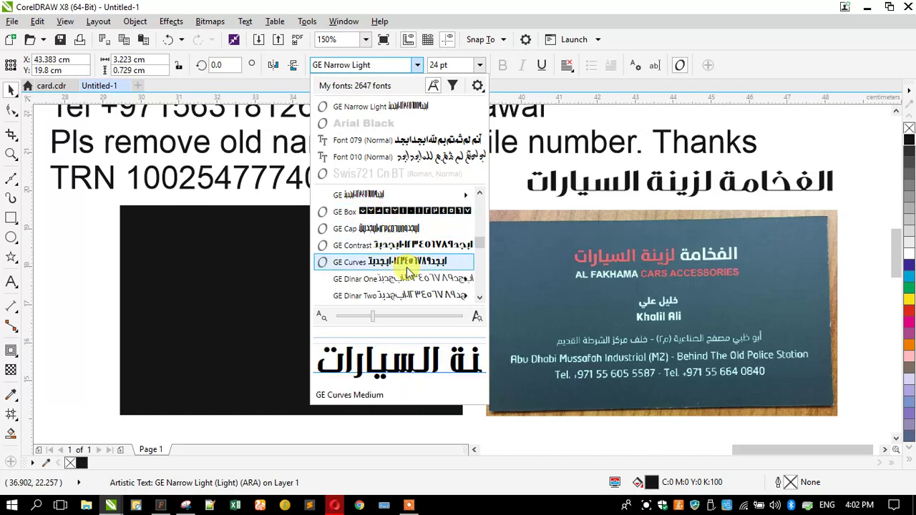
{"action": "scroll", "coordinate": [405, 268], "scroll_direction": "down", "scroll_amount": 4}
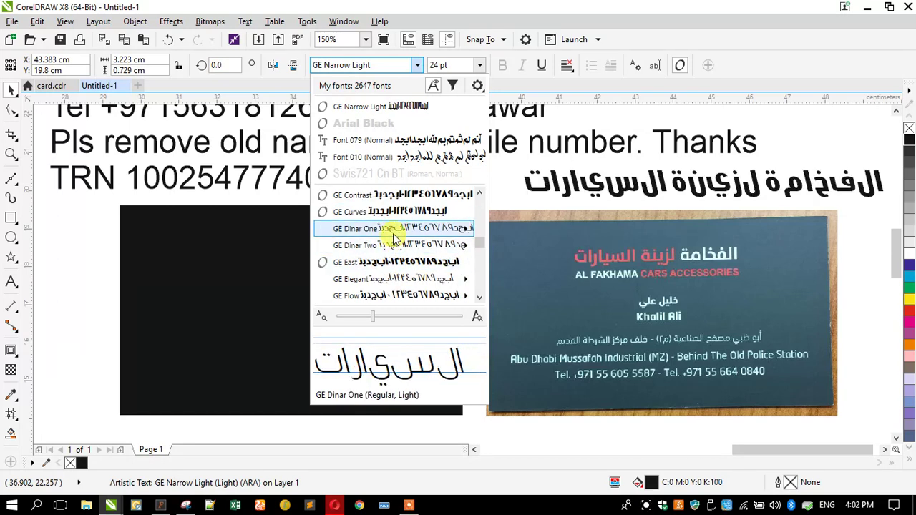
{"action": "scroll", "coordinate": [396, 264], "scroll_direction": "down", "scroll_amount": 3}
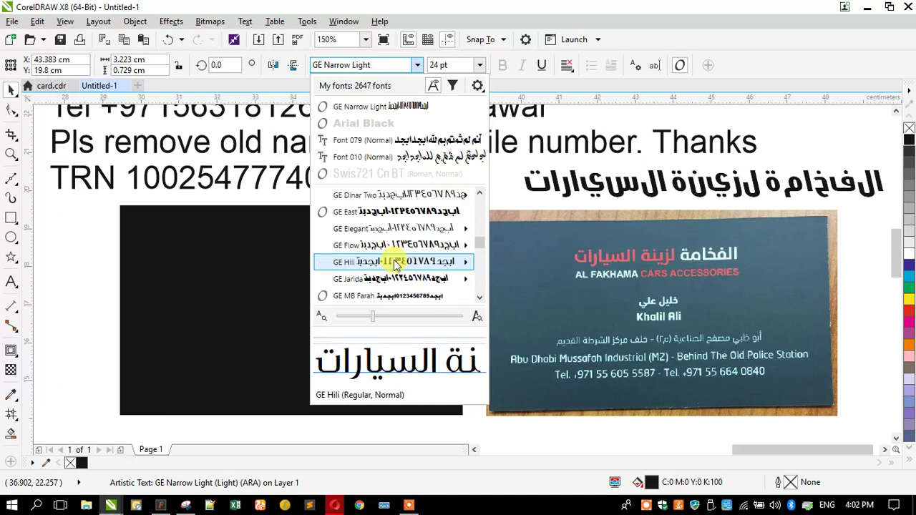
{"action": "mouse_move", "coordinate": [393, 265]}
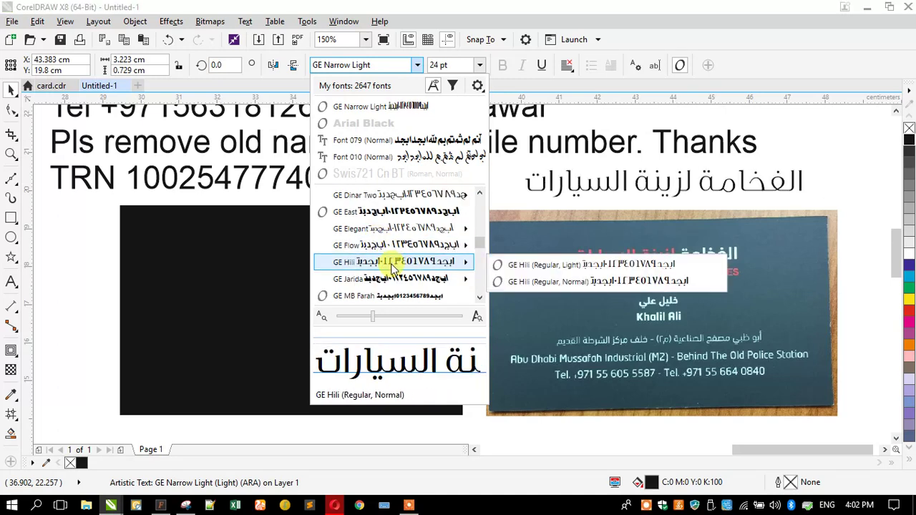
{"action": "scroll", "coordinate": [396, 266], "scroll_direction": "down", "scroll_amount": 3}
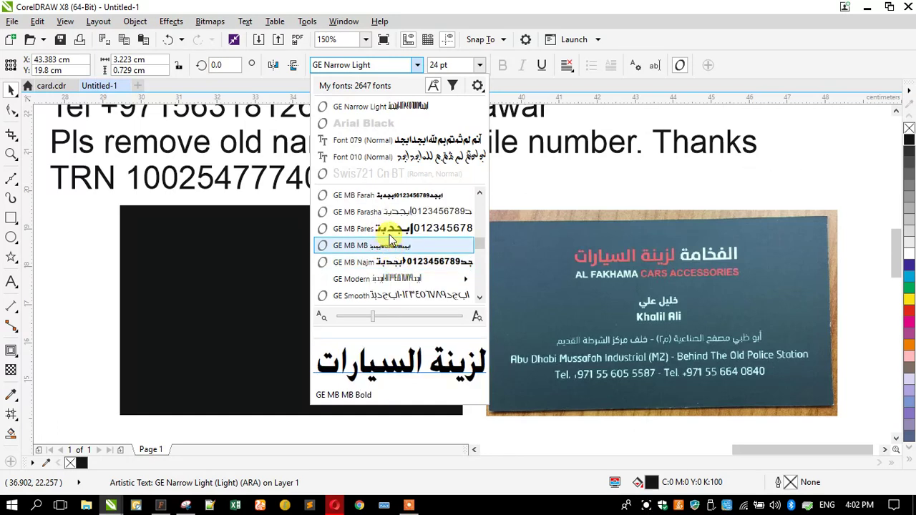
{"action": "scroll", "coordinate": [385, 258], "scroll_direction": "down", "scroll_amount": 3}
{"action": "scroll", "coordinate": [386, 264], "scroll_direction": "down", "scroll_amount": 3}
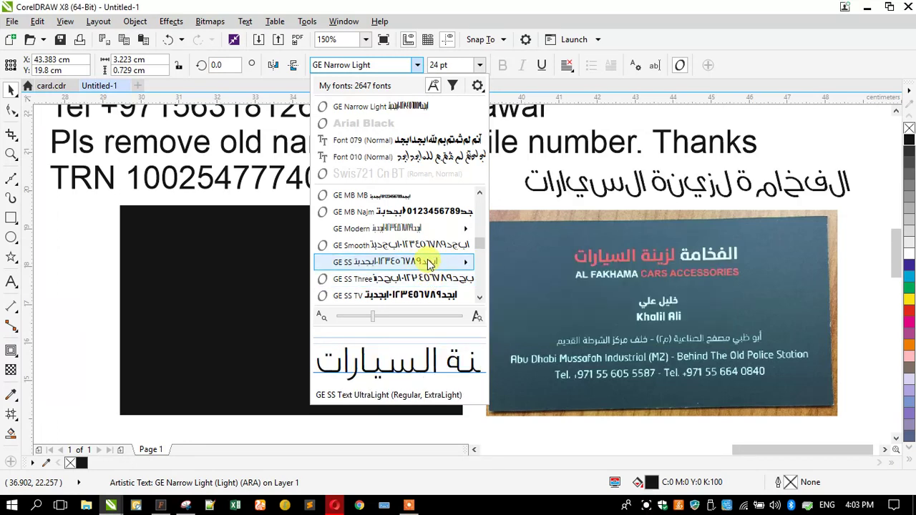
{"action": "mouse_move", "coordinate": [445, 266]}
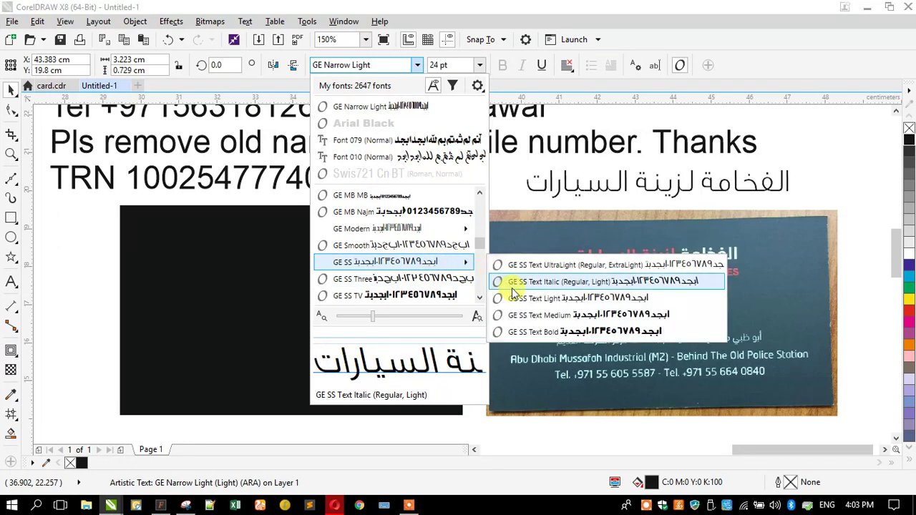
{"action": "left_click", "coordinate": [538, 337]}
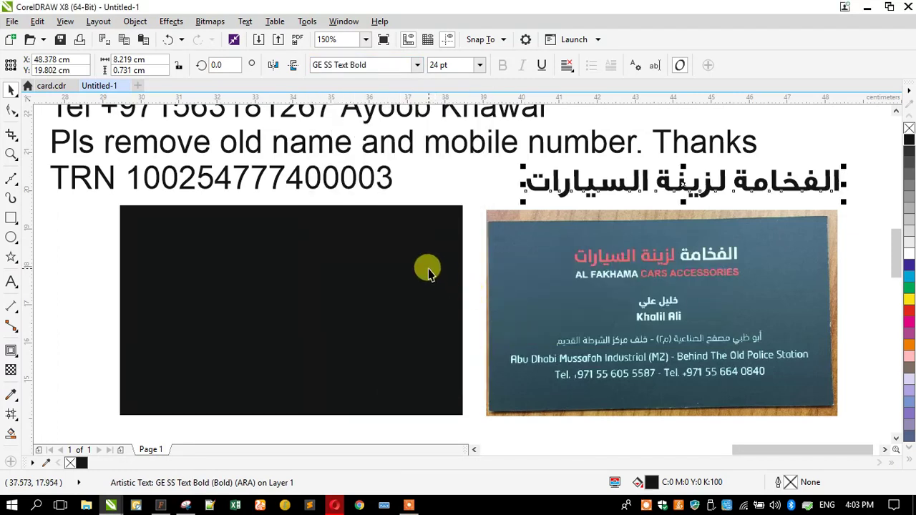
{"action": "left_click", "coordinate": [104, 238]}
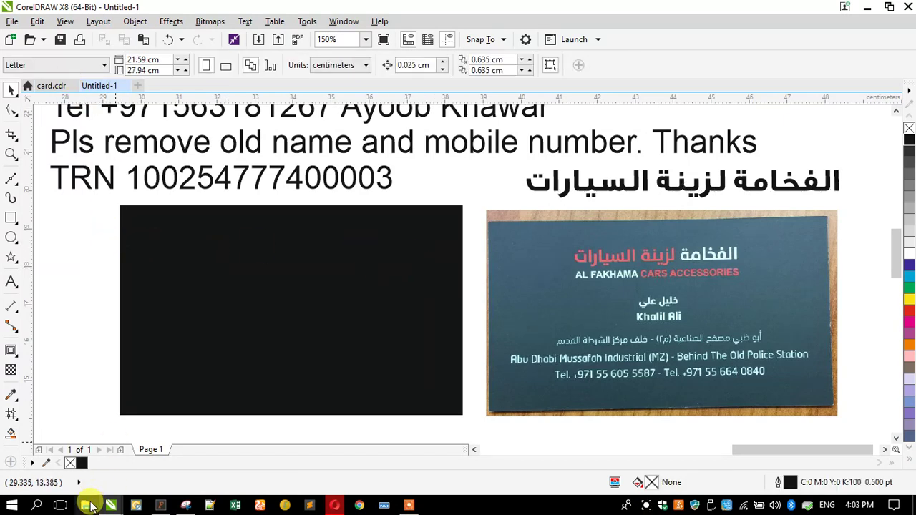
Step: Open Business Card.cdr and confirm the HYDRATEC logo's Arabic tagline uses TheSans
{"action": "left_click", "coordinate": [43, 40]}
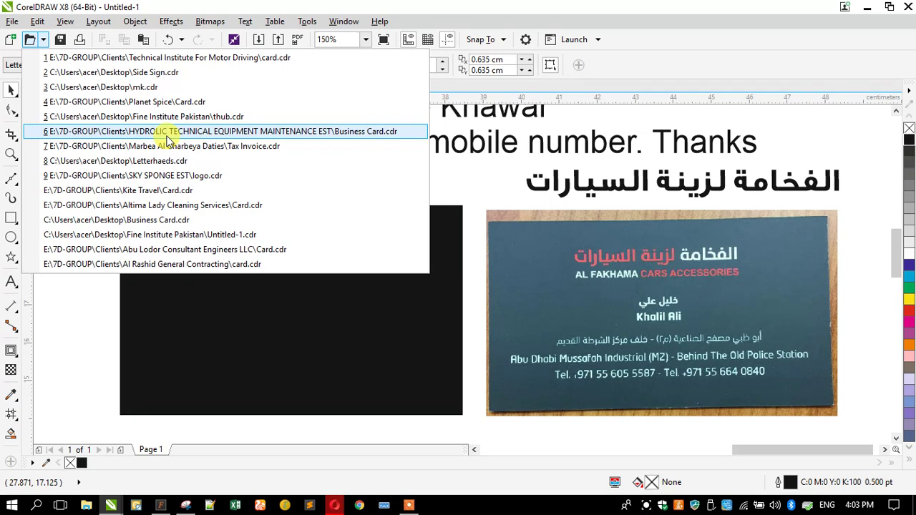
{"action": "left_click", "coordinate": [256, 134]}
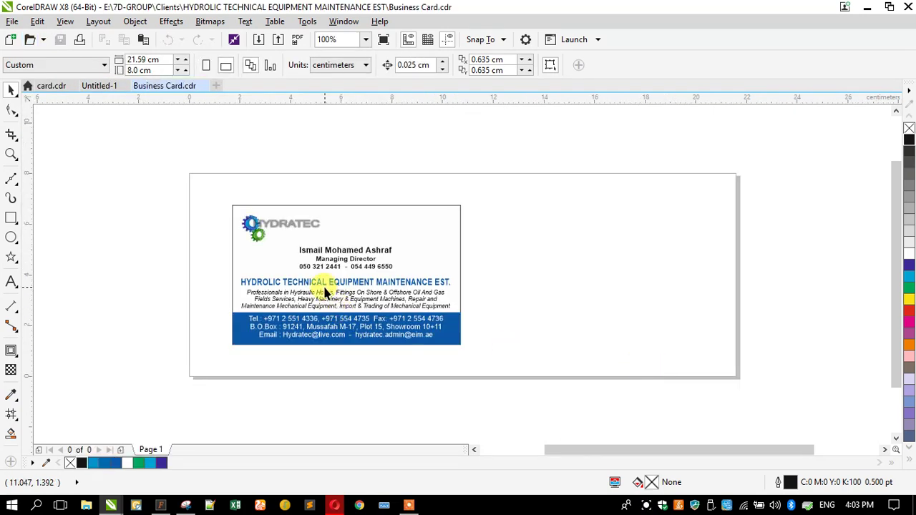
{"action": "scroll", "coordinate": [604, 285], "scroll_direction": "up", "scroll_amount": 4}
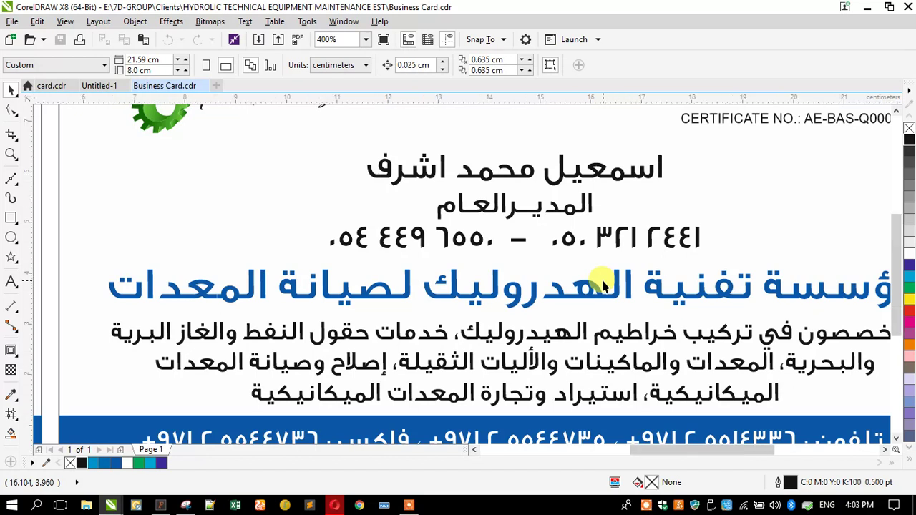
{"action": "scroll", "coordinate": [604, 285], "scroll_direction": "down", "scroll_amount": 2}
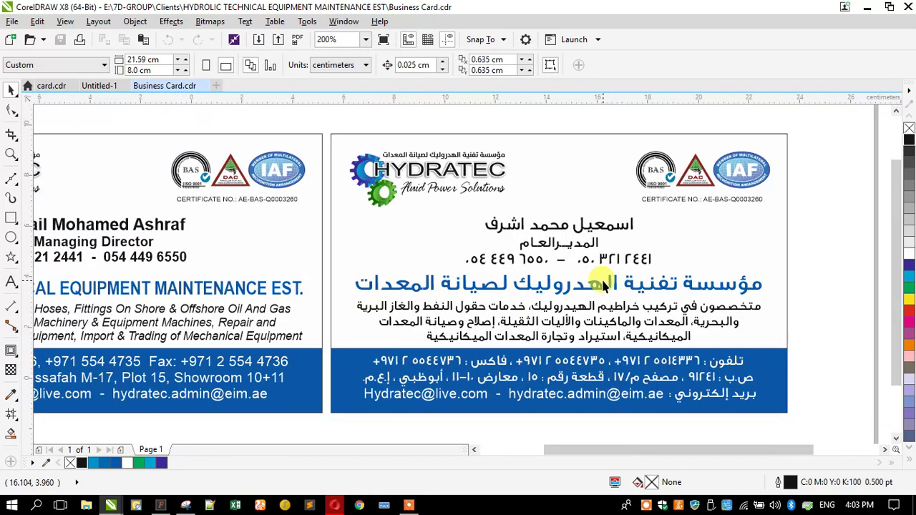
{"action": "scroll", "coordinate": [562, 284], "scroll_direction": "down", "scroll_amount": 2}
{"action": "scroll", "coordinate": [562, 285], "scroll_direction": "up", "scroll_amount": 2}
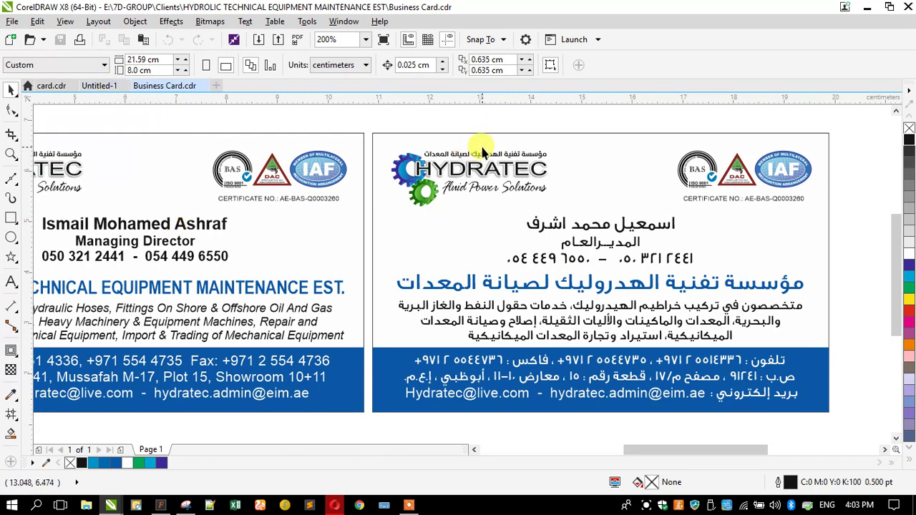
{"action": "scroll", "coordinate": [481, 145], "scroll_direction": "up", "scroll_amount": 4}
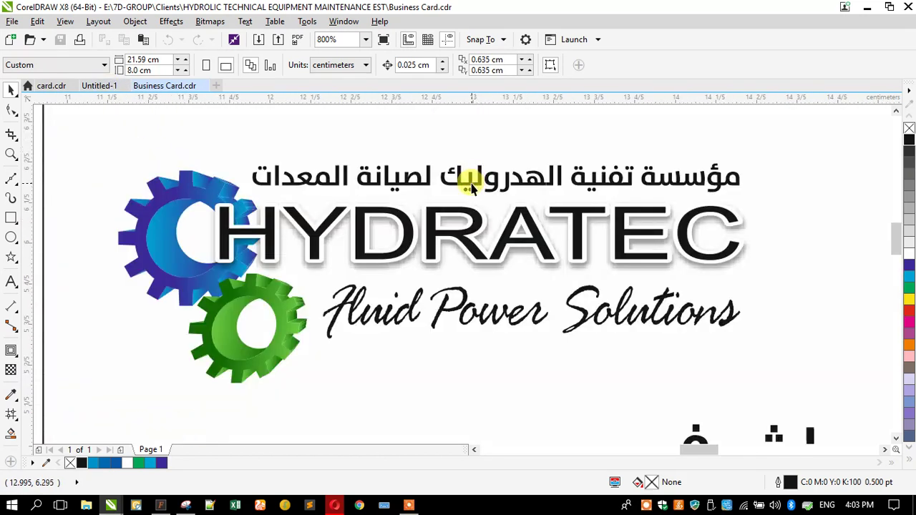
{"action": "left_click", "coordinate": [471, 188], "text": "ctrl"}
{"action": "left_click", "coordinate": [470, 184], "text": "ctrl"}
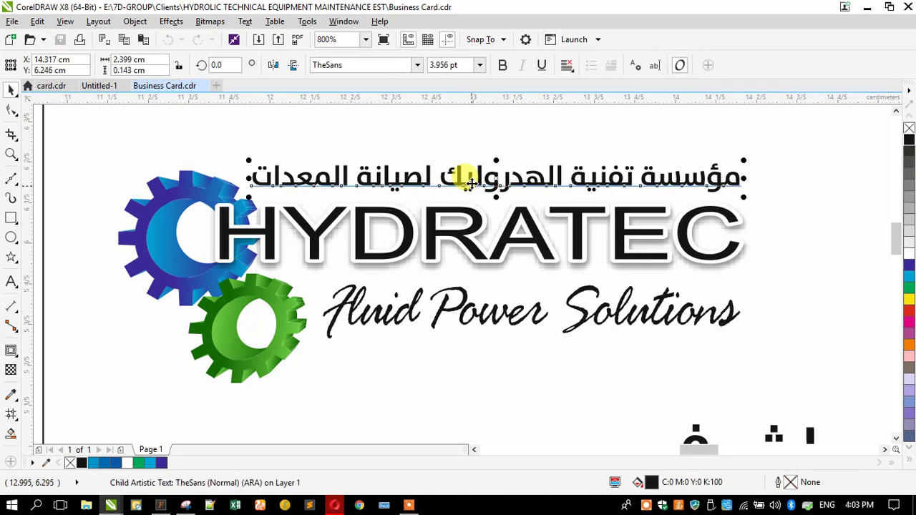
Step: Back in Untitled-1, set the Arabic heading to TheSans and scale it down
{"action": "left_click", "coordinate": [100, 86]}
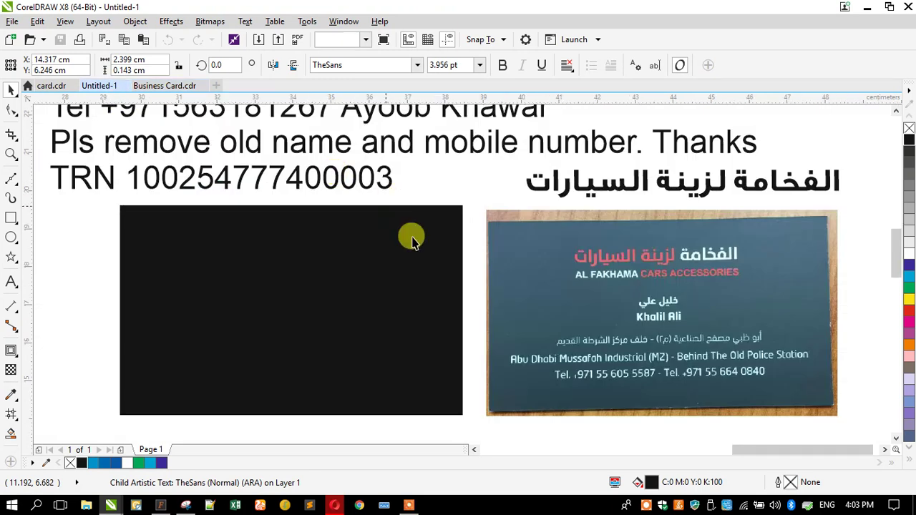
{"action": "left_click", "coordinate": [564, 191]}
{"action": "left_click", "coordinate": [360, 63]}
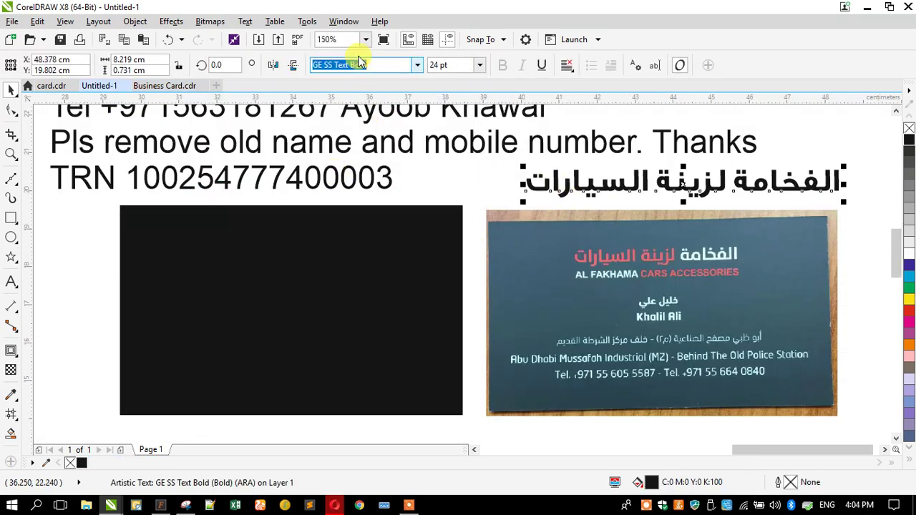
{"action": "type", "text": "t"}
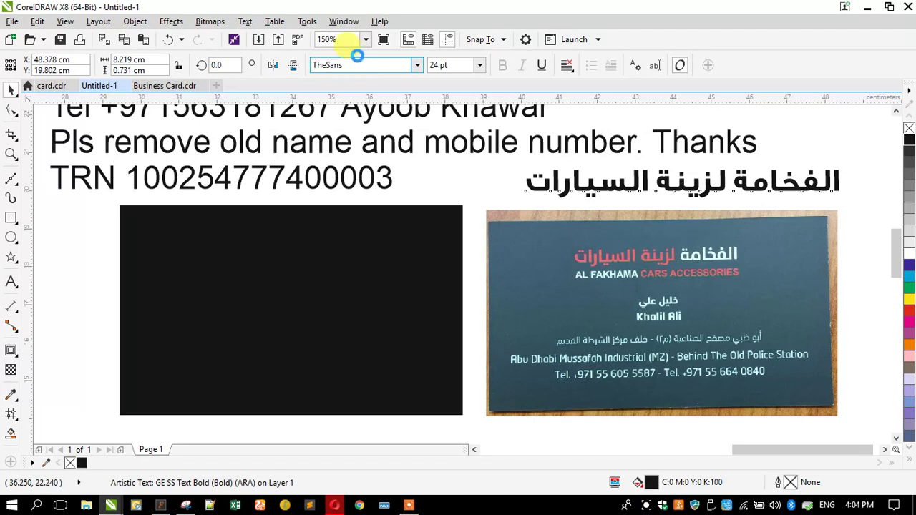
{"action": "key", "text": "Return"}
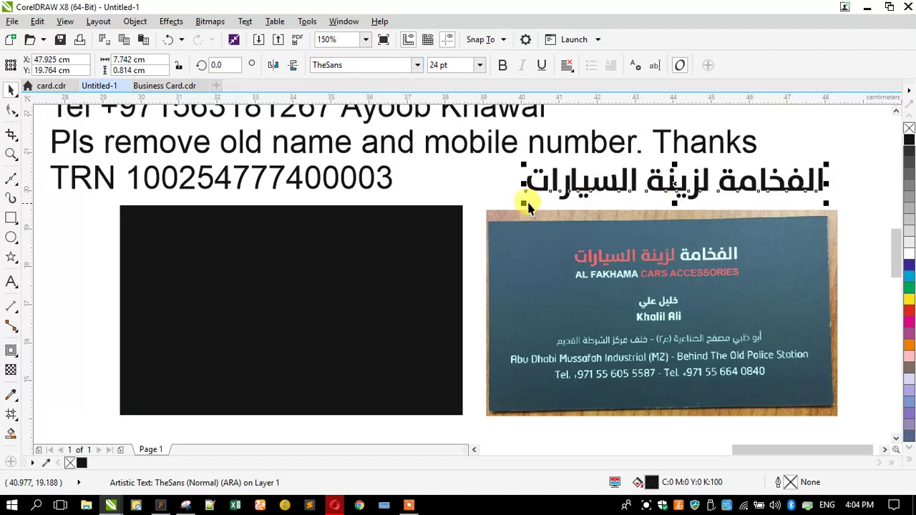
{"action": "left_click_drag", "start_coordinate": [517, 199], "coordinate": [583, 259]}
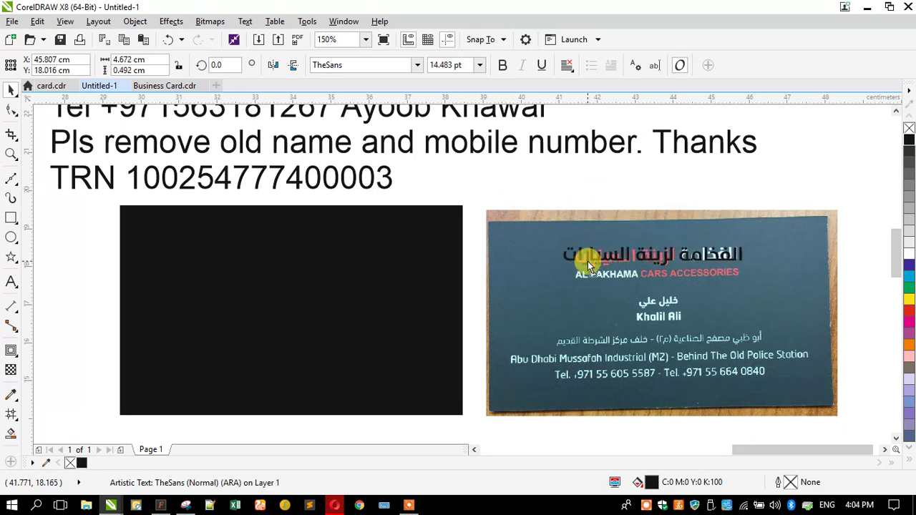
Step: Try TheSans Bold, revert to Normal, and move the heading above the printed one
{"action": "scroll", "coordinate": [670, 267], "scroll_direction": "up", "scroll_amount": 2}
{"action": "left_click", "coordinate": [417, 65]}
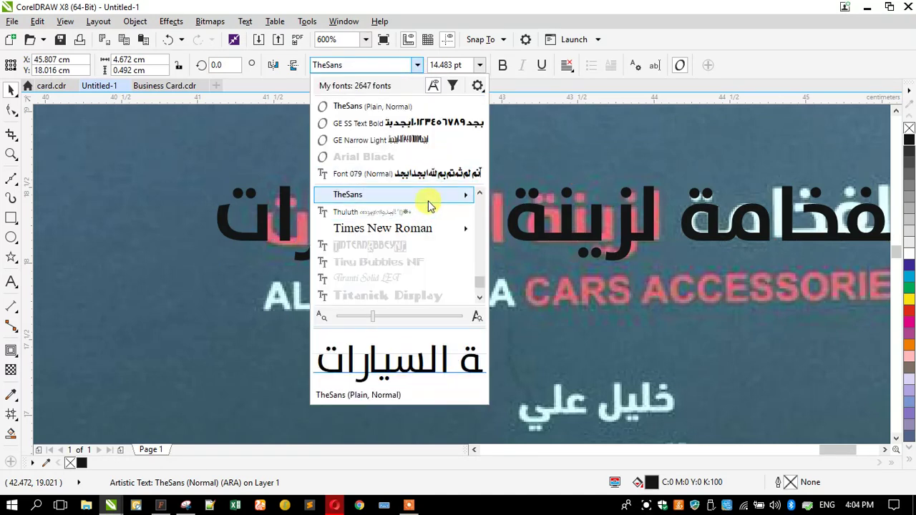
{"action": "mouse_move", "coordinate": [461, 198]}
{"action": "left_click", "coordinate": [520, 211]}
{"action": "scroll", "coordinate": [391, 227], "scroll_direction": "down", "scroll_amount": 2}
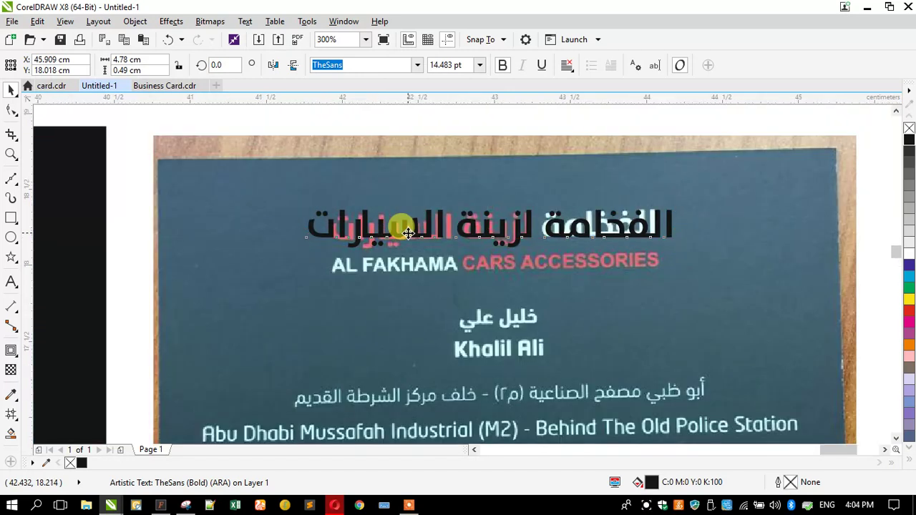
{"action": "scroll", "coordinate": [397, 226], "scroll_direction": "up", "scroll_amount": 2}
{"action": "left_click", "coordinate": [167, 41]}
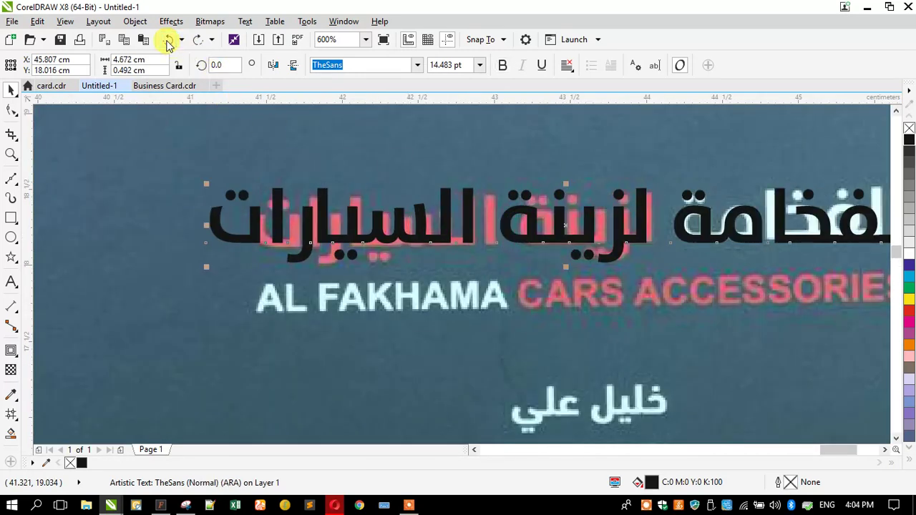
{"action": "left_click", "coordinate": [199, 42]}
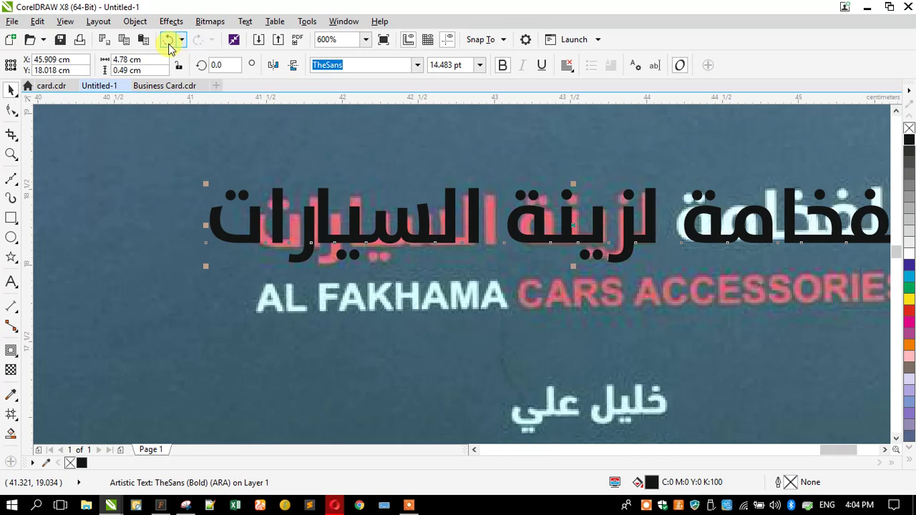
{"action": "left_click", "coordinate": [169, 41]}
{"action": "scroll", "coordinate": [477, 251], "scroll_direction": "down", "scroll_amount": 1}
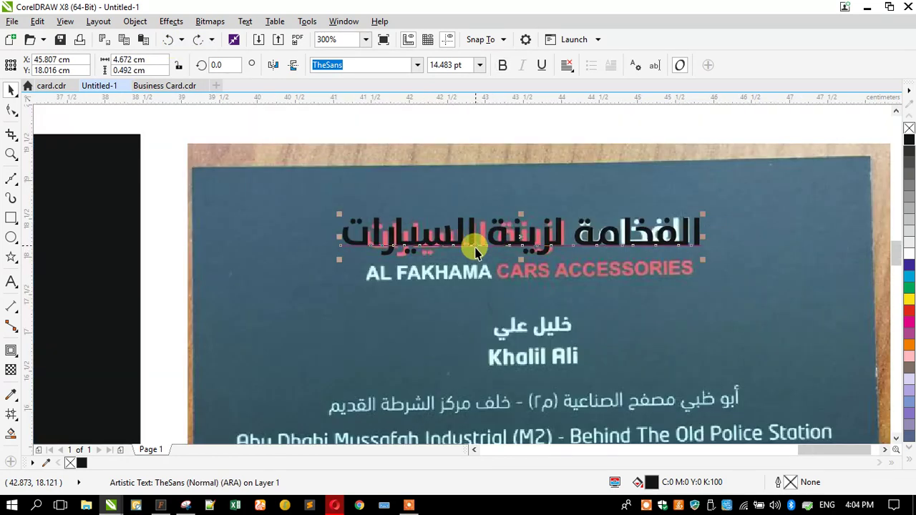
{"action": "left_click_drag", "start_coordinate": [476, 247], "coordinate": [475, 194]}
Step: Type the English title AL FAKHAMA CARS ACCESSORIES as a new text line
{"action": "left_click", "coordinate": [11, 285]}
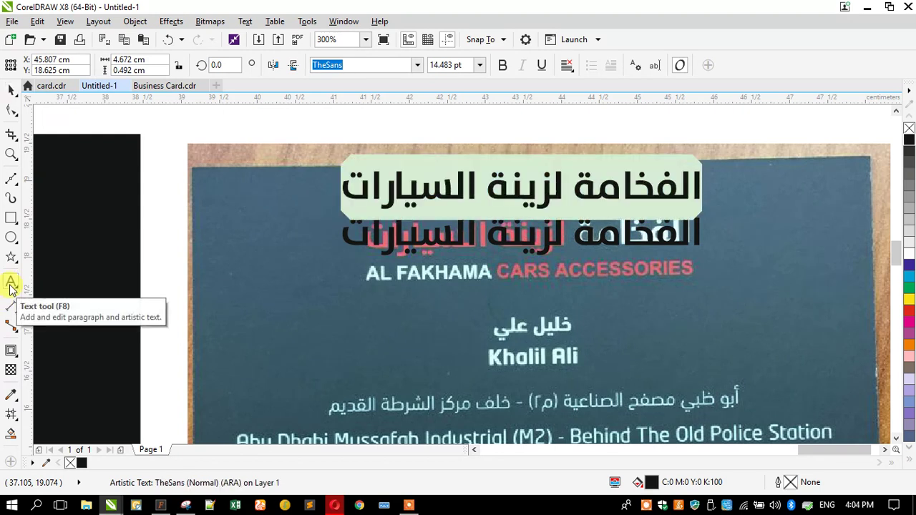
{"action": "type", "text": "AL"}
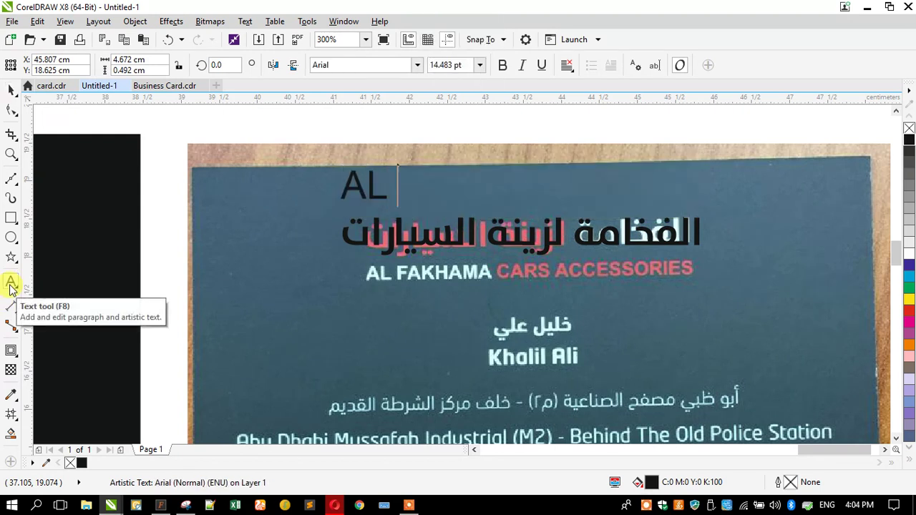
{"action": "type", "text": " FAKHAM"}
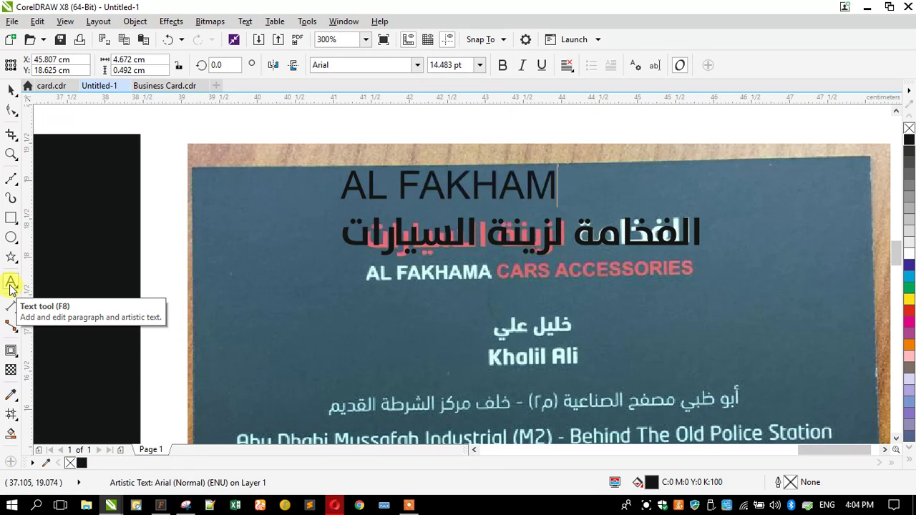
{"action": "type", "text": "A CARS ACCESSORIE"}
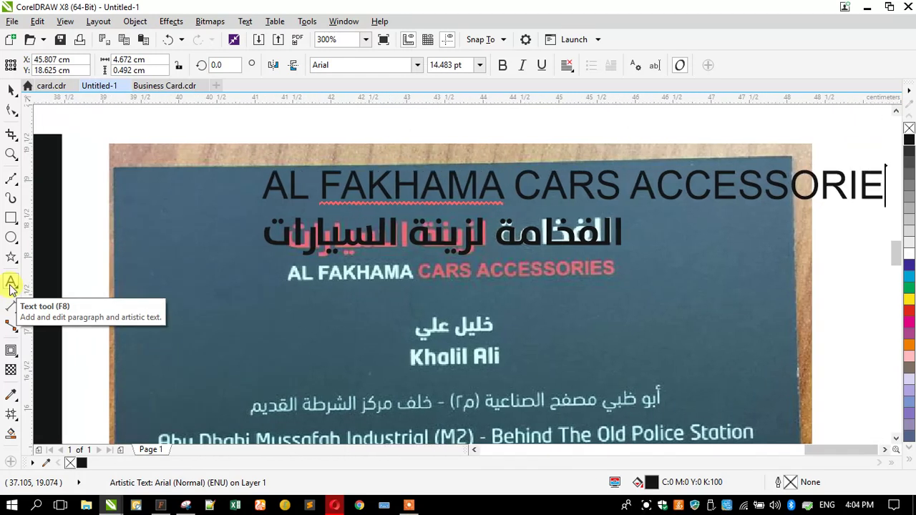
{"action": "left_click", "coordinate": [11, 285]}
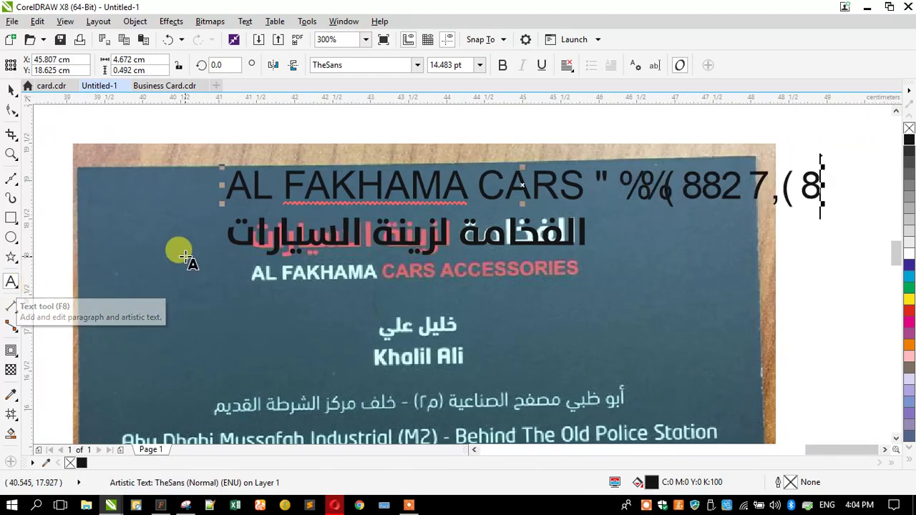
{"action": "left_click", "coordinate": [11, 90]}
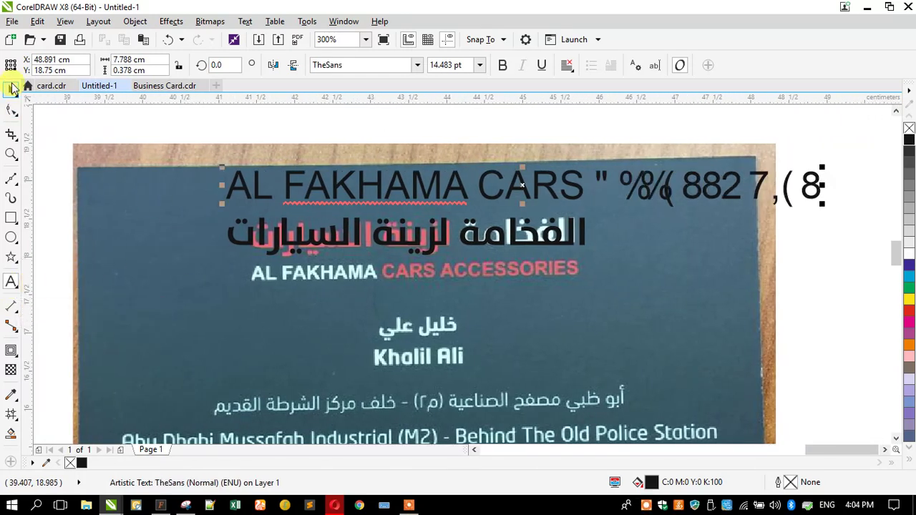
Step: Set the English title in TheSans and lay it over the photo's English line
{"action": "left_click", "coordinate": [418, 64]}
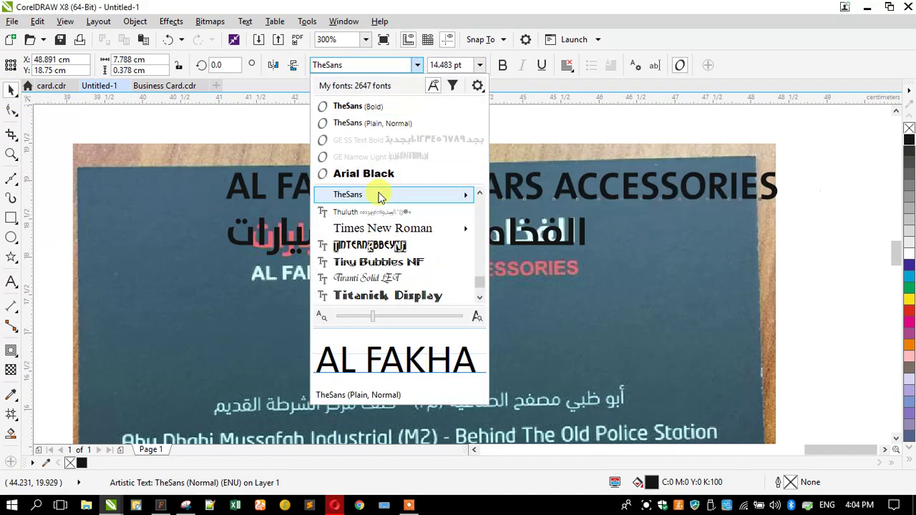
{"action": "left_click", "coordinate": [391, 195]}
{"action": "left_click_drag", "start_coordinate": [364, 184], "coordinate": [290, 241]}
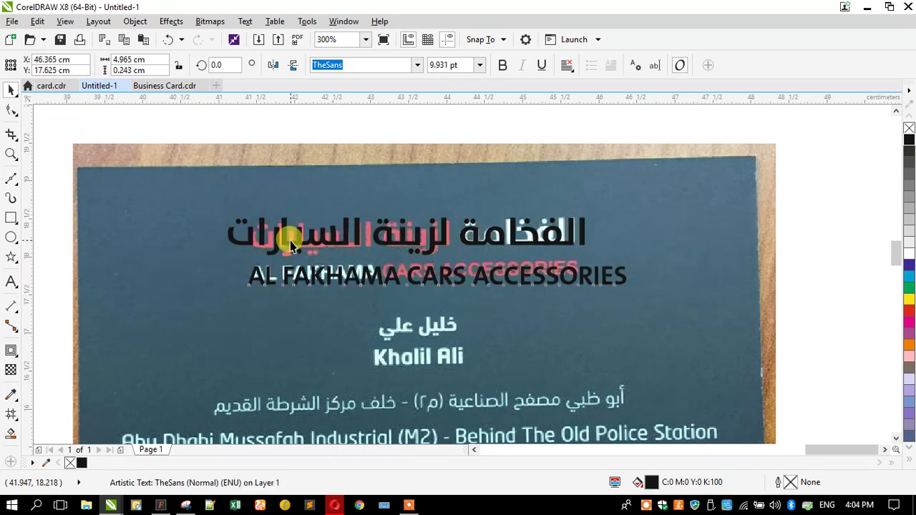
{"action": "left_click", "coordinate": [290, 241], "text": "shift"}
Step: Select both shop-name lines and move them onto the black card
{"action": "left_click", "coordinate": [397, 242], "text": "shift"}
{"action": "scroll", "coordinate": [397, 242], "scroll_direction": "down", "scroll_amount": 2}
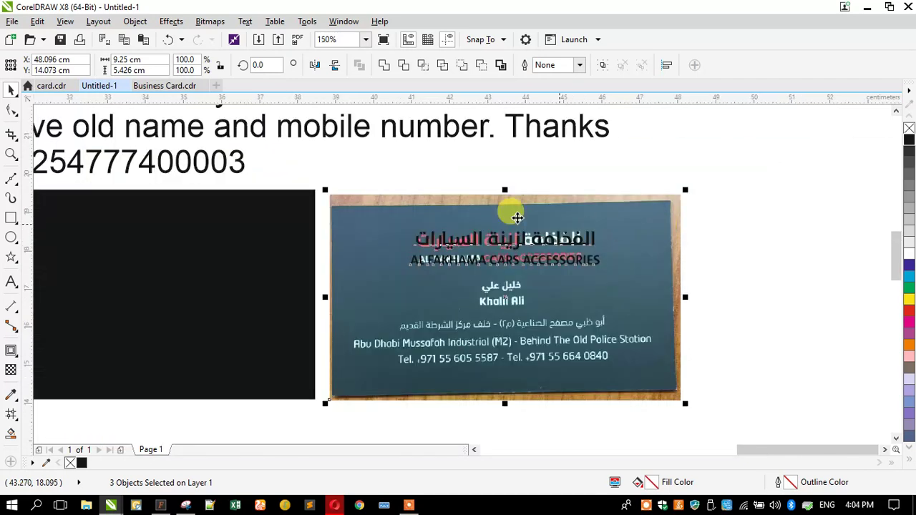
{"action": "left_click", "coordinate": [647, 292], "text": "shift"}
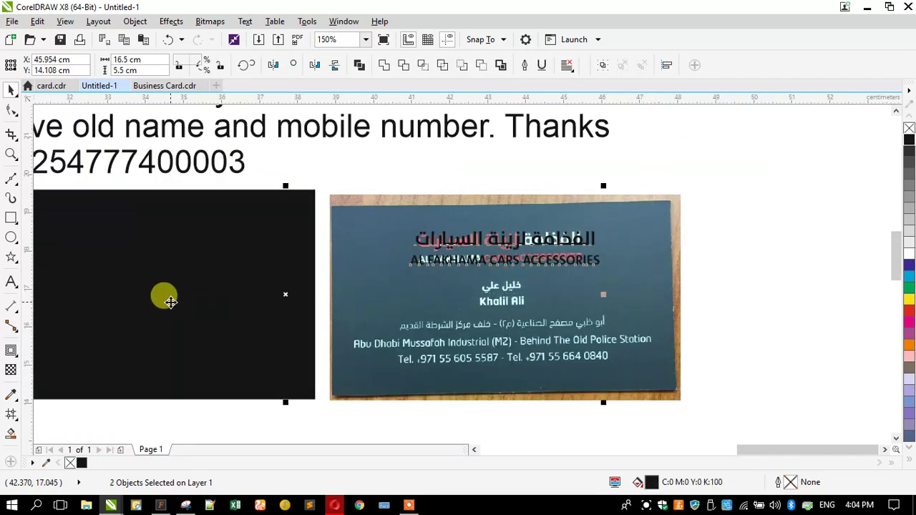
{"action": "scroll", "coordinate": [505, 268], "scroll_direction": "down", "scroll_amount": 2}
{"action": "left_click_drag", "start_coordinate": [235, 237], "coordinate": [385, 271]}
Step: Colour both name lines red and enlarge them to about 114%
{"action": "scroll", "coordinate": [340, 250], "scroll_direction": "up", "scroll_amount": 2}
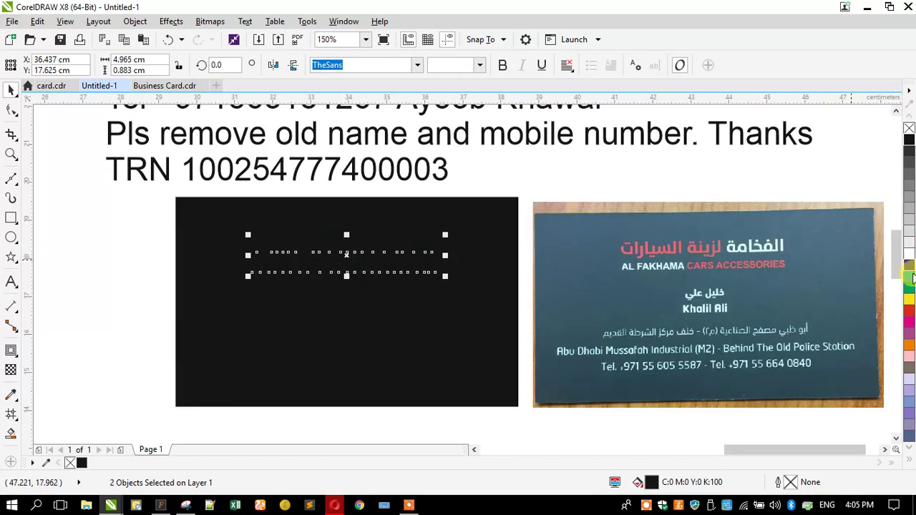
{"action": "left_click", "coordinate": [909, 309]}
{"action": "left_click", "coordinate": [167, 248]}
{"action": "left_click_drag", "start_coordinate": [116, 210], "coordinate": [531, 311]}
{"action": "left_click_drag", "start_coordinate": [243, 278], "coordinate": [225, 280]}
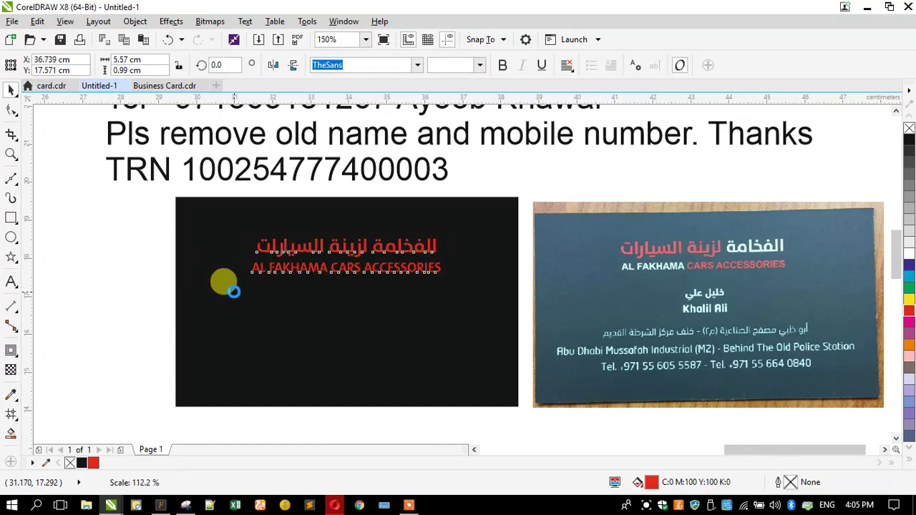
{"action": "left_click", "coordinate": [129, 245]}
Step: Toggle Bold on the AL FAKHAMA CARS ACCESSORIES line
{"action": "left_click", "coordinate": [279, 254]}
{"action": "left_click", "coordinate": [282, 270], "text": "shift"}
{"action": "left_click_drag", "start_coordinate": [131, 245], "coordinate": [491, 285]}
{"action": "left_click", "coordinate": [502, 65]}
{"action": "left_click", "coordinate": [308, 276]}
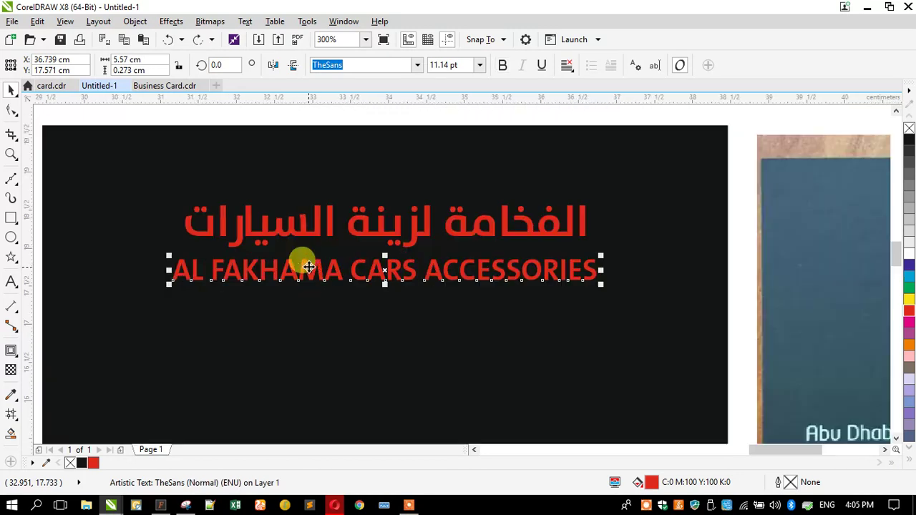
{"action": "scroll", "coordinate": [306, 270], "scroll_direction": "up", "scroll_amount": 2}
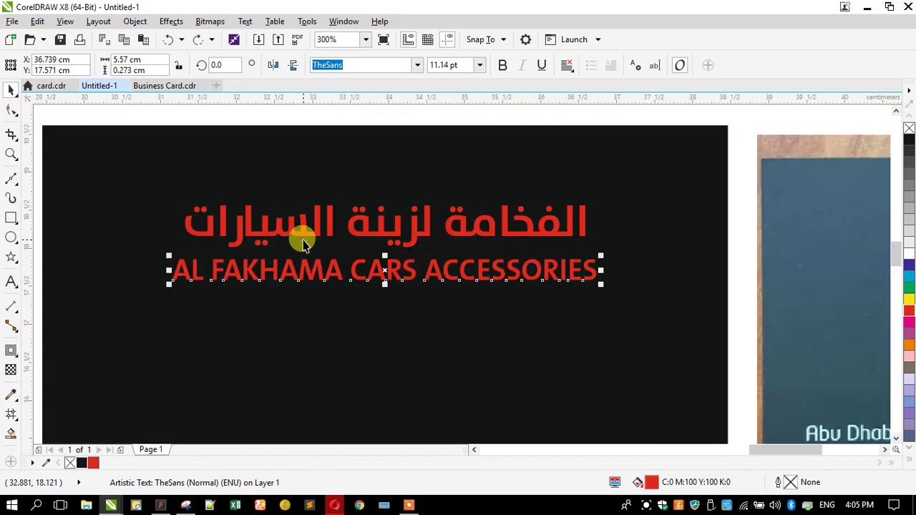
Step: Recolour the words الفخامة and AL FAKHAMA white, leaving the rest red
{"action": "double_click", "coordinate": [302, 239]}
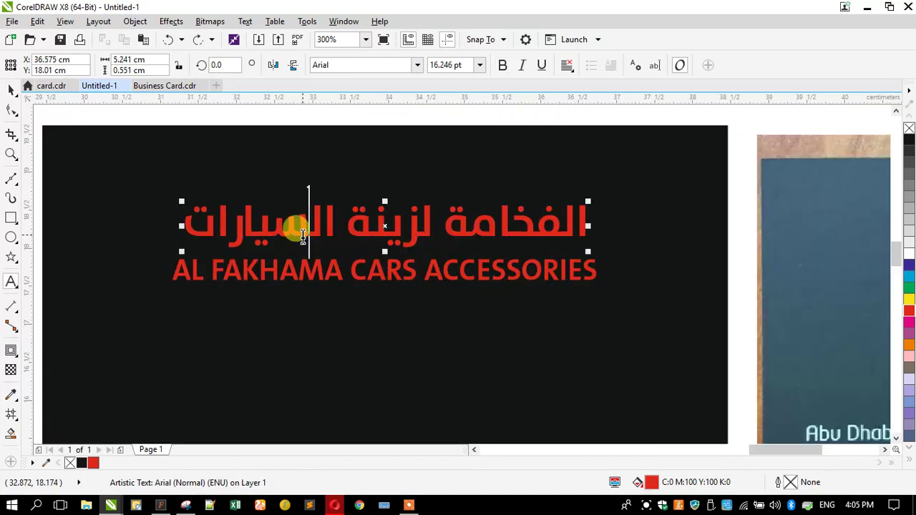
{"action": "scroll", "coordinate": [328, 250], "scroll_direction": "down", "scroll_amount": 2}
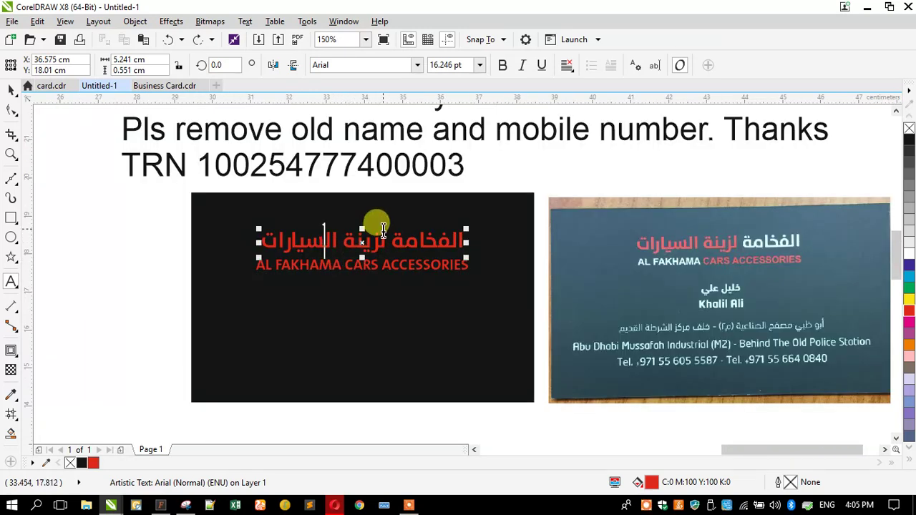
{"action": "scroll", "coordinate": [384, 230], "scroll_direction": "up", "scroll_amount": 2}
{"action": "scroll", "coordinate": [250, 243], "scroll_direction": "down", "scroll_amount": 2}
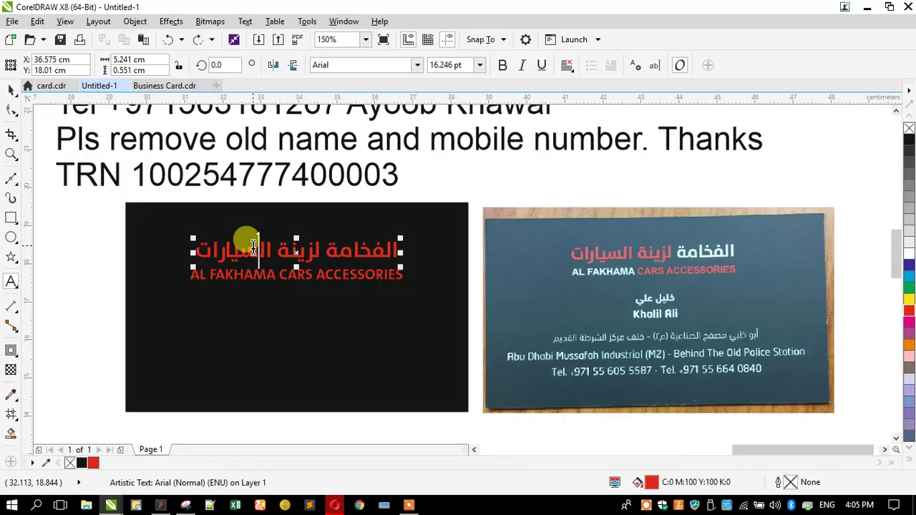
{"action": "left_click_drag", "start_coordinate": [330, 247], "coordinate": [458, 263]}
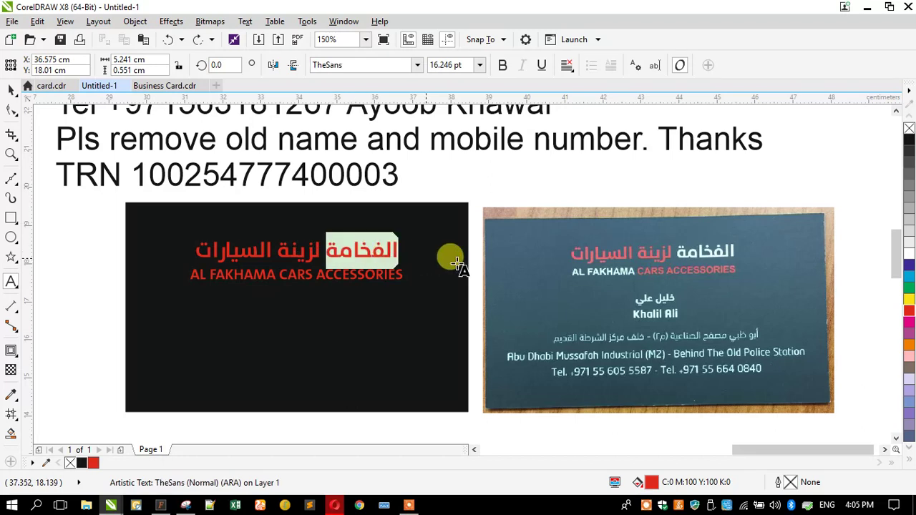
{"action": "left_click", "coordinate": [908, 251]}
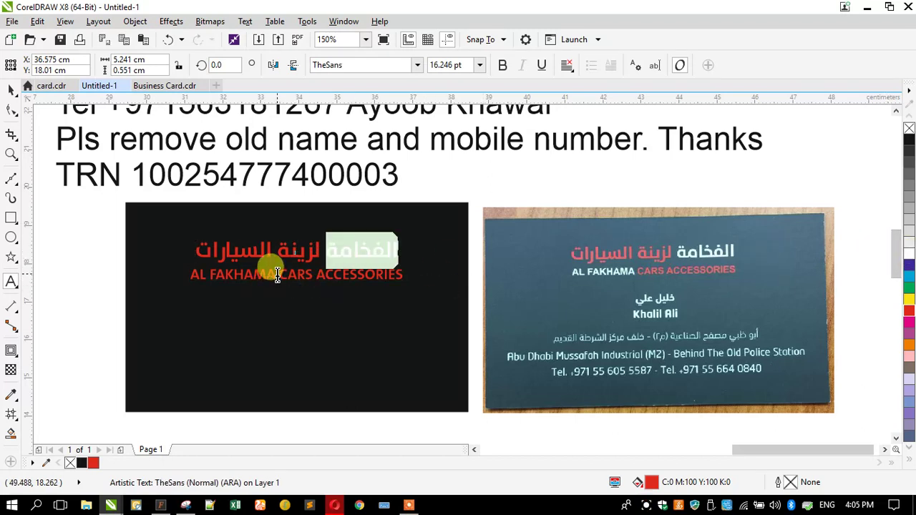
{"action": "left_click_drag", "start_coordinate": [278, 275], "coordinate": [180, 274]}
{"action": "left_click", "coordinate": [903, 256]}
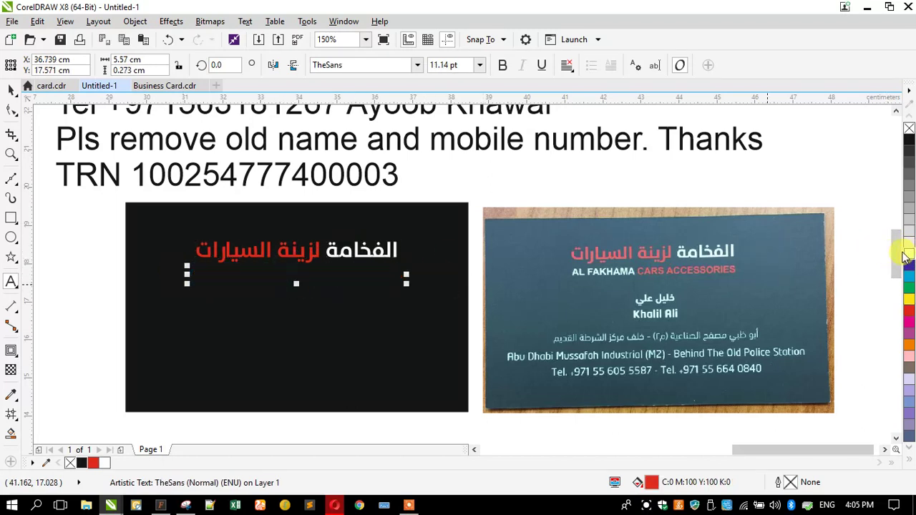
{"action": "left_click", "coordinate": [11, 90]}
{"action": "left_click", "coordinate": [73, 213]}
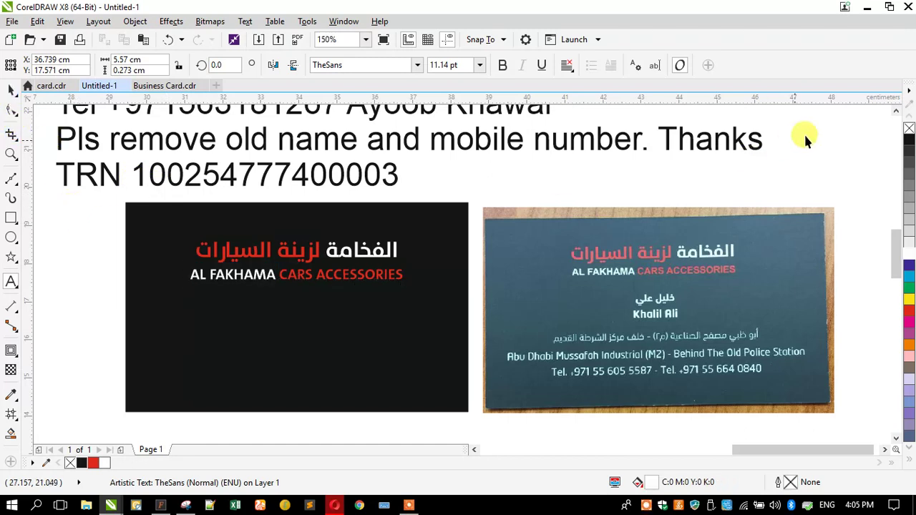
{"action": "key", "text": "Escape"}
Step: Drop a copy of both name lines lower on the black card and scale it to about 57%
{"action": "left_click", "coordinate": [897, 113]}
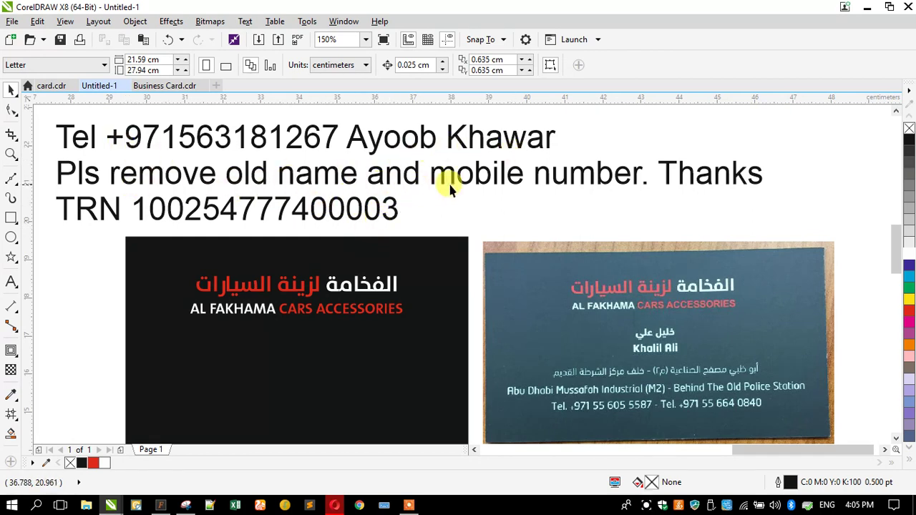
{"action": "left_click", "coordinate": [293, 305]}
{"action": "left_click", "coordinate": [287, 311], "text": "shift"}
{"action": "left_click_drag", "start_coordinate": [296, 325], "coordinate": [297, 386]}
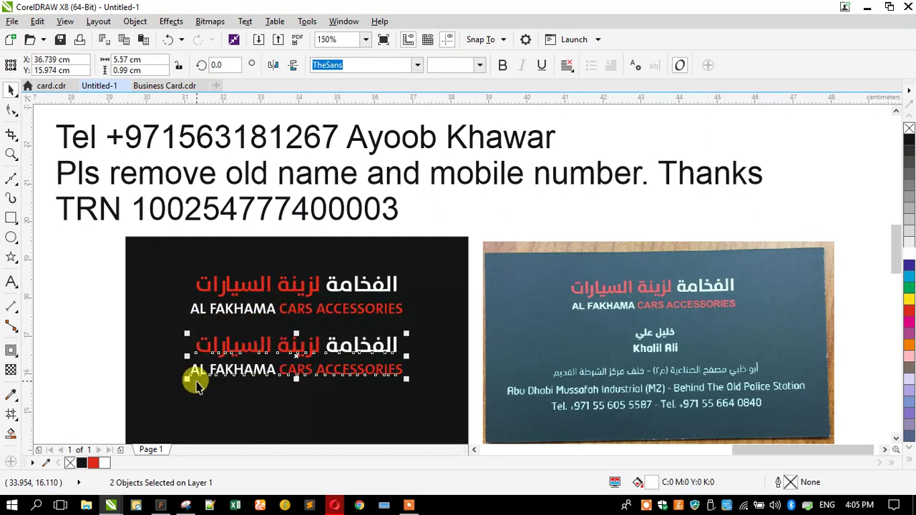
{"action": "left_click_drag", "start_coordinate": [187, 380], "coordinate": [225, 391]}
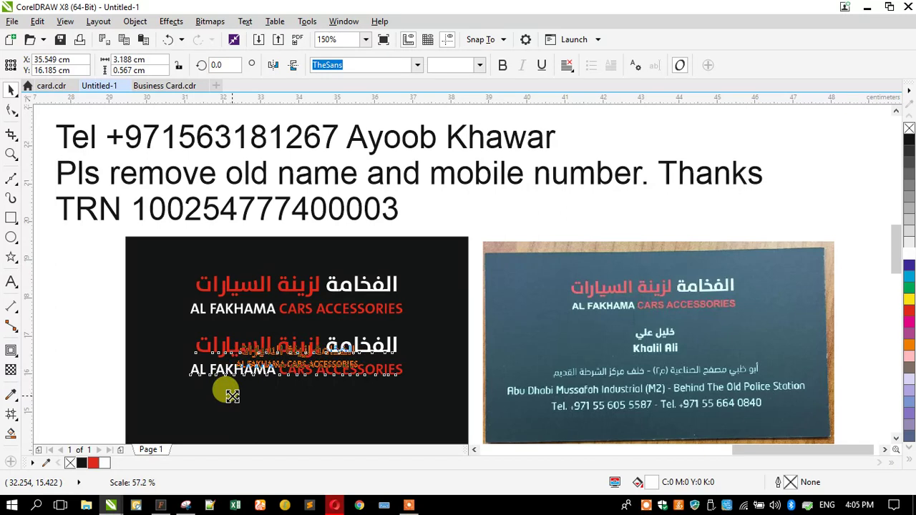
{"action": "left_click_drag", "start_coordinate": [133, 337], "coordinate": [399, 387]}
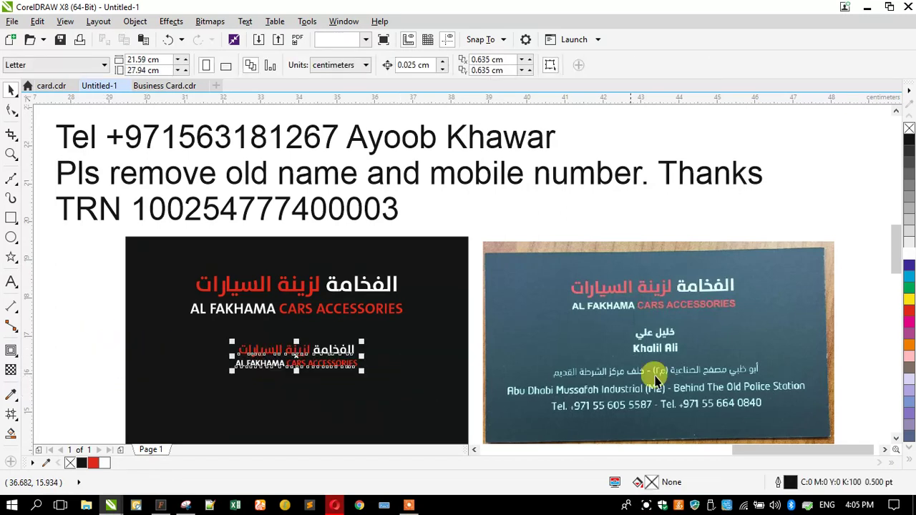
{"action": "left_click", "coordinate": [118, 337]}
Step: Replace the small Arabic copy line with the client's name in Arabic
{"action": "left_click", "coordinate": [254, 352]}
{"action": "double_click", "coordinate": [254, 353]}
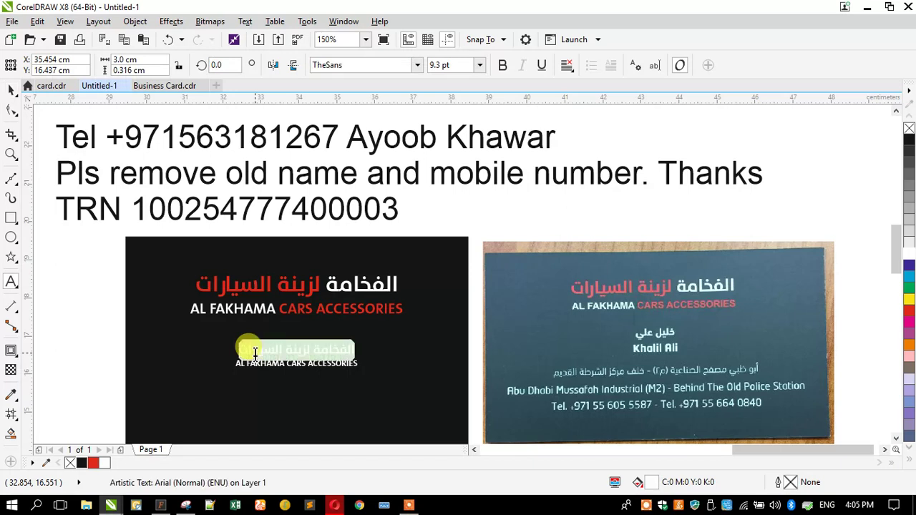
{"action": "key", "text": "alt+shift"}
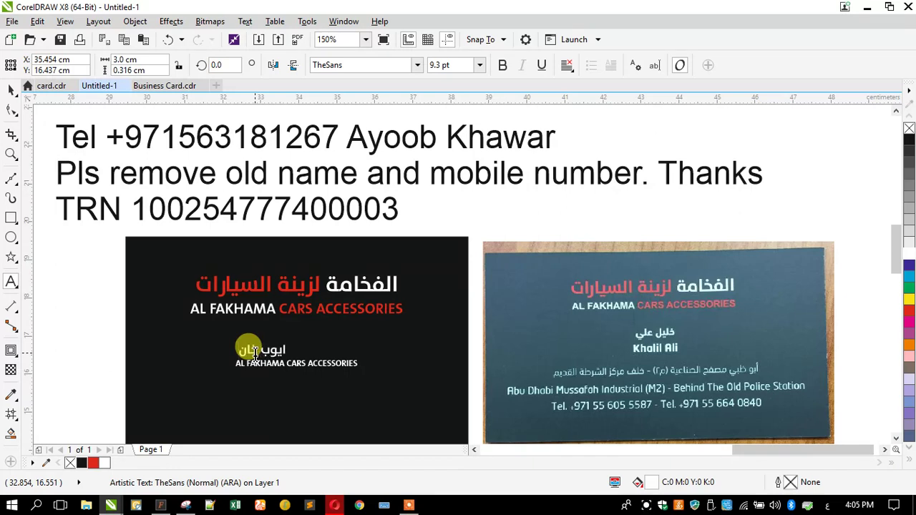
{"action": "key", "text": "Escape"}
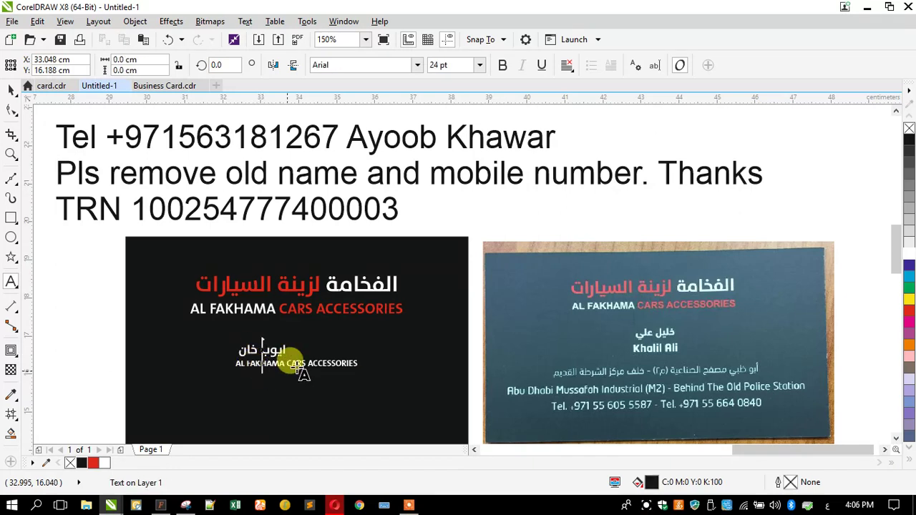
Step: Type the client's name into the small English line and trim the Arabic name's wrong ending
{"action": "left_click", "coordinate": [332, 364]}
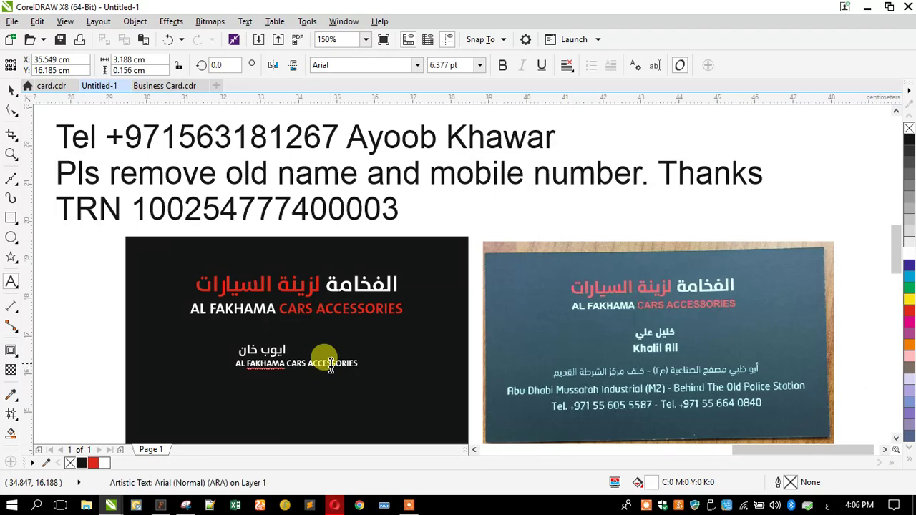
{"action": "key", "text": "ctrl+a"}
{"action": "key", "text": "alt+shift"}
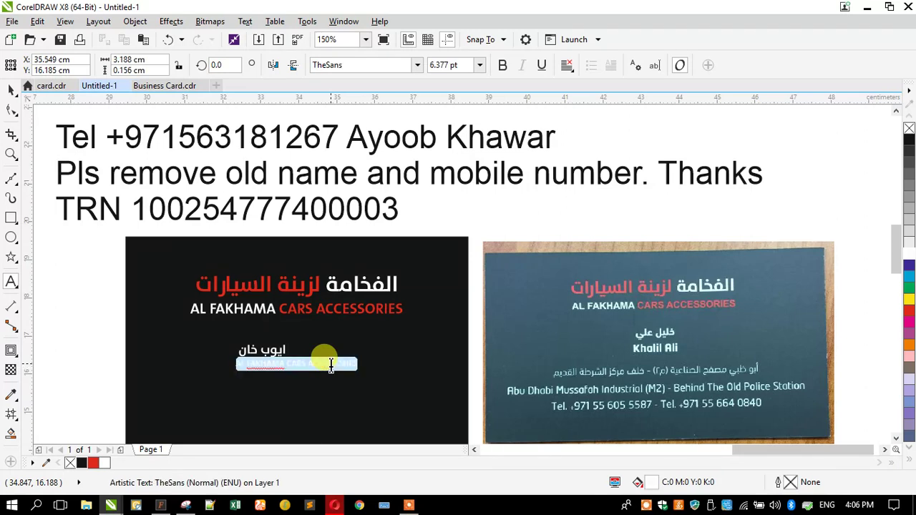
{"action": "type", "text": "a"}
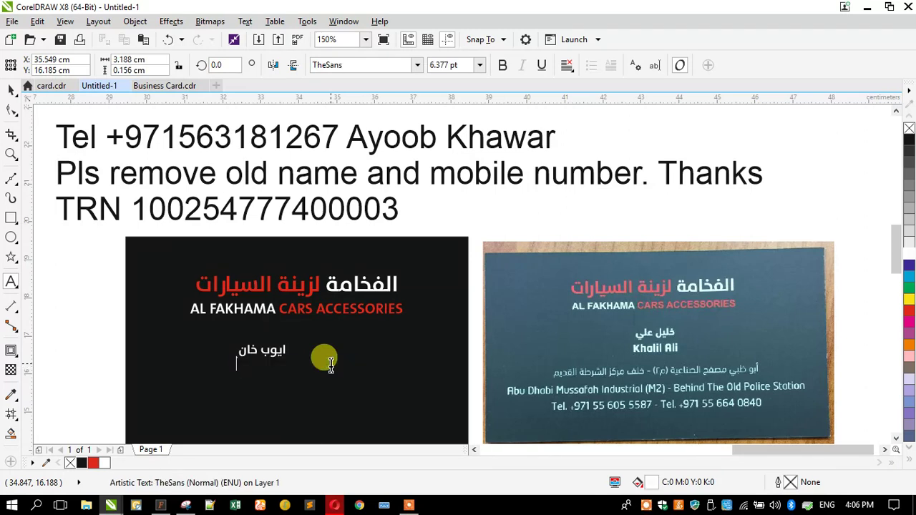
{"action": "key", "text": "Caps_Lock"}
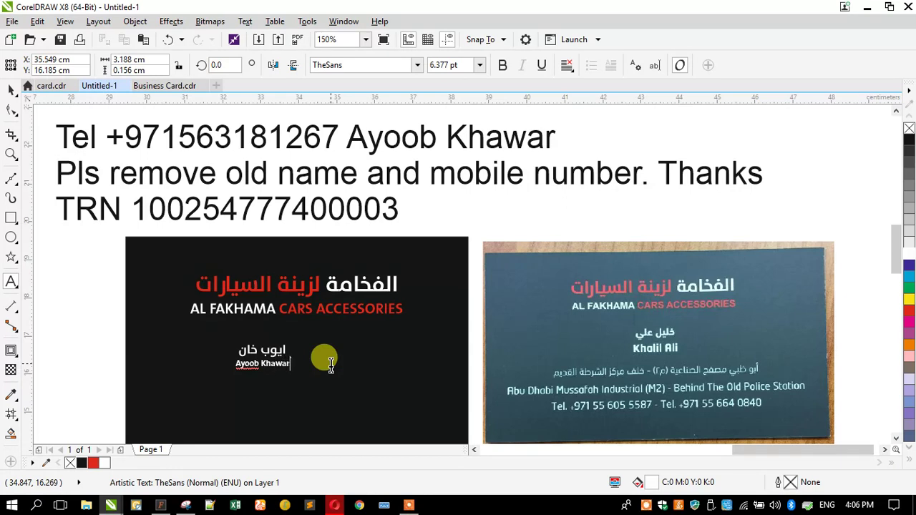
{"action": "left_click_drag", "start_coordinate": [252, 352], "coordinate": [230, 352]}
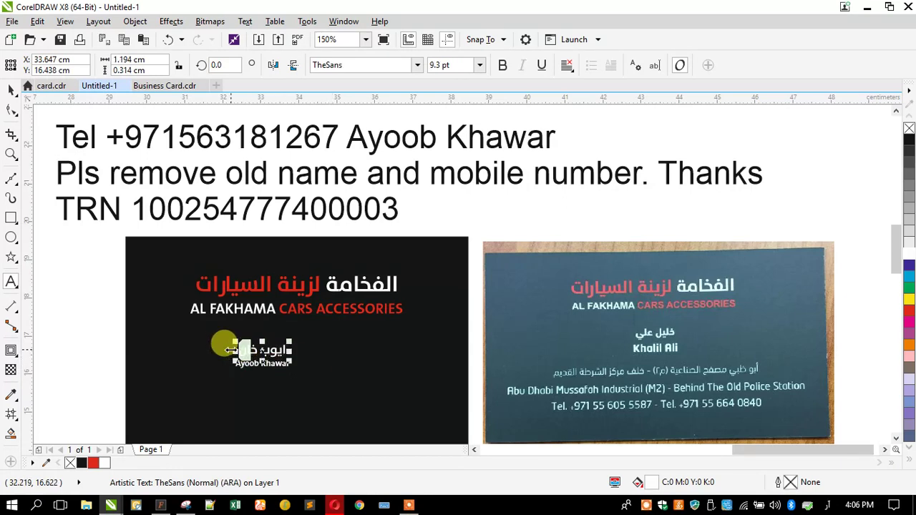
{"action": "key", "text": "Delete"}
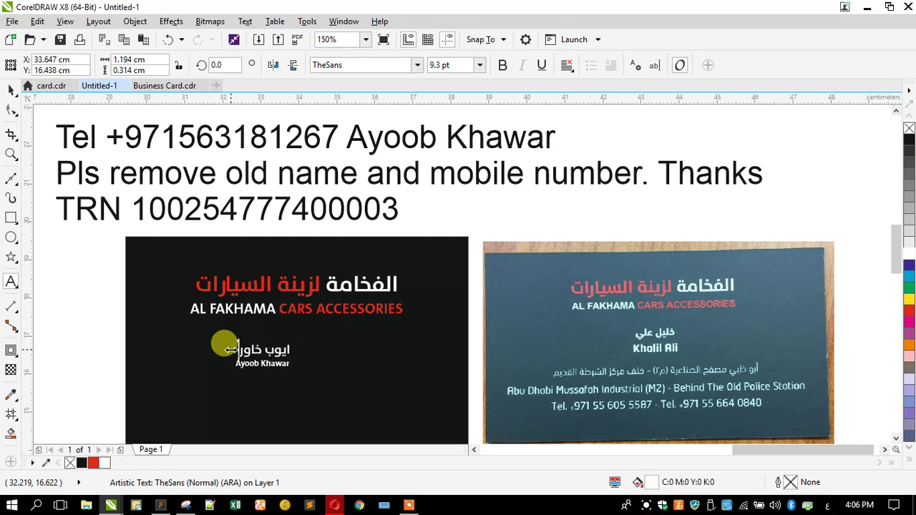
{"action": "left_click", "coordinate": [11, 90]}
Step: Centre the two client-name lines horizontally on the black card and enlarge them slightly
{"action": "left_click_drag", "start_coordinate": [95, 299], "coordinate": [337, 389]}
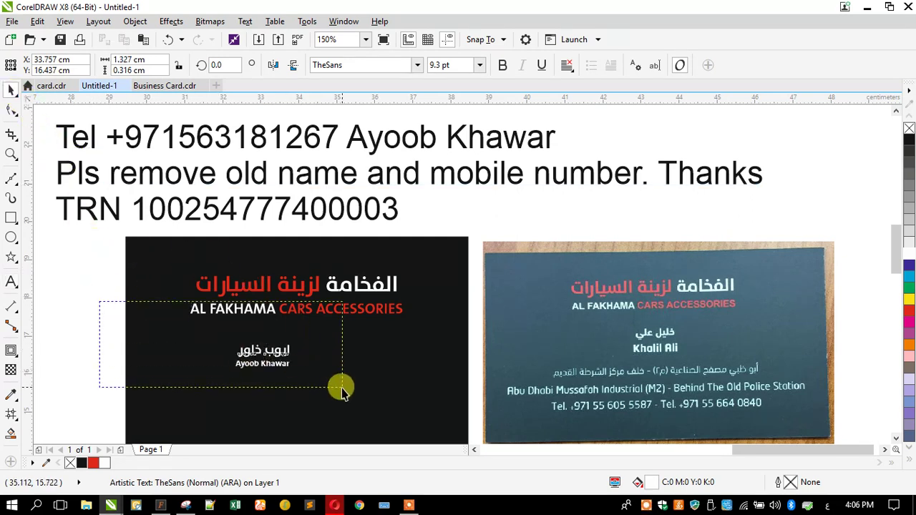
{"action": "left_click", "coordinate": [194, 368], "text": "shift"}
{"action": "key", "text": "c"}
{"action": "left_click_drag", "start_coordinate": [118, 327], "coordinate": [327, 368]}
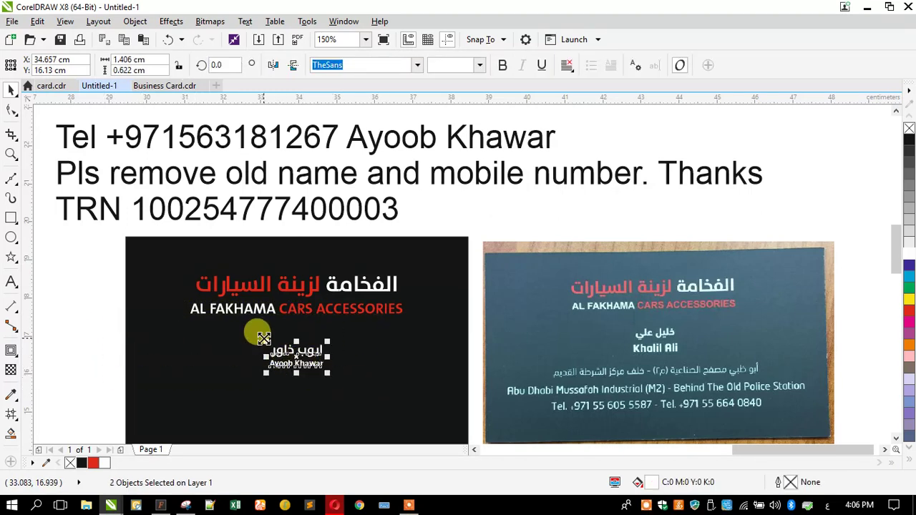
{"action": "left_click_drag", "start_coordinate": [260, 331], "coordinate": [249, 330]}
{"action": "key", "text": "Escape"}
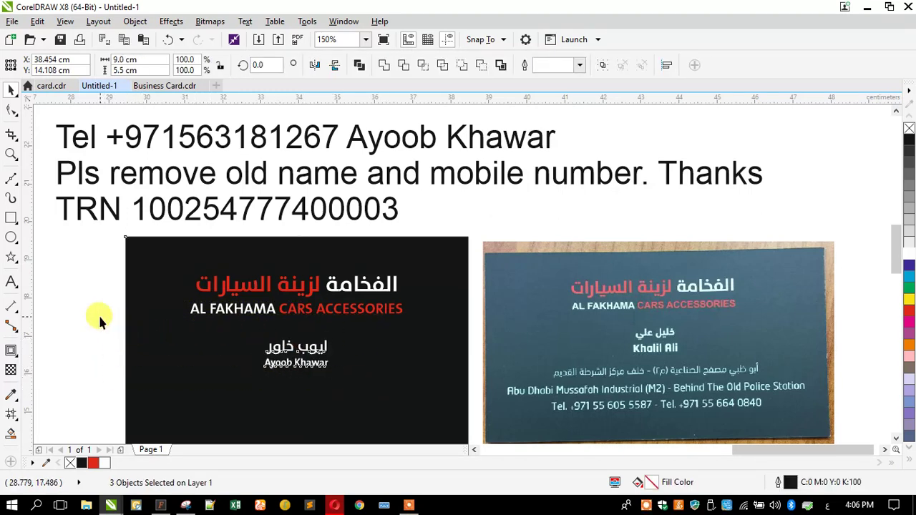
{"action": "key", "text": "Escape"}
Step: Deselect the card and zoom out to view both cards
{"action": "scroll", "coordinate": [307, 317], "scroll_direction": "down", "scroll_amount": 2}
{"action": "scroll", "coordinate": [298, 307], "scroll_direction": "up", "scroll_amount": 2}
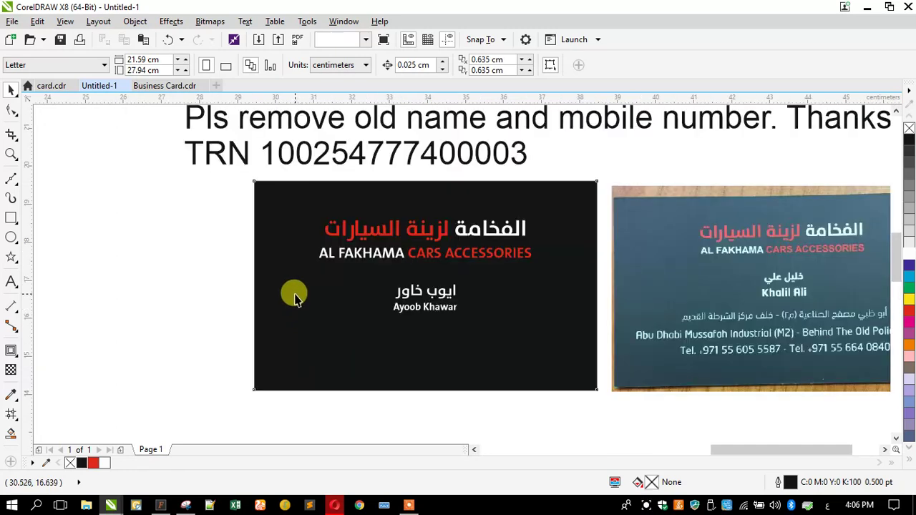
{"action": "left_click", "coordinate": [293, 304]}
{"action": "left_click", "coordinate": [178, 276]}
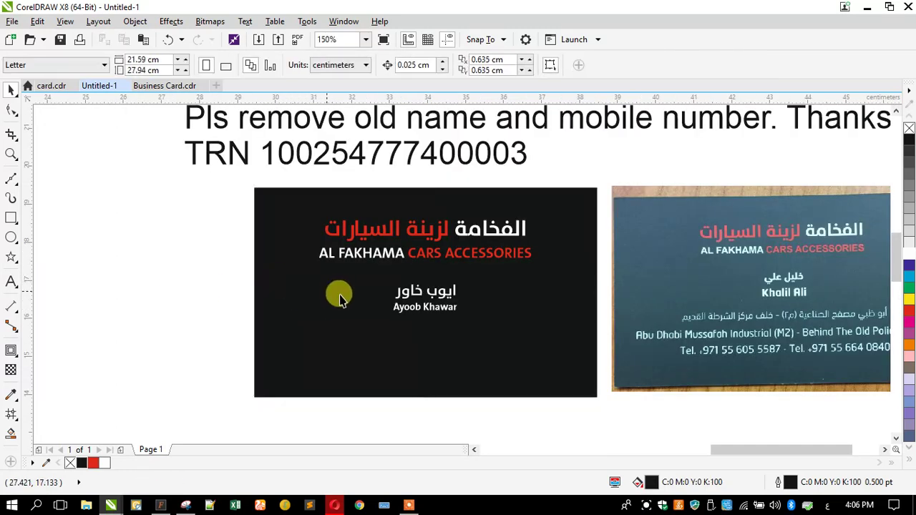
{"action": "scroll", "coordinate": [303, 282], "scroll_direction": "down", "scroll_amount": 2}
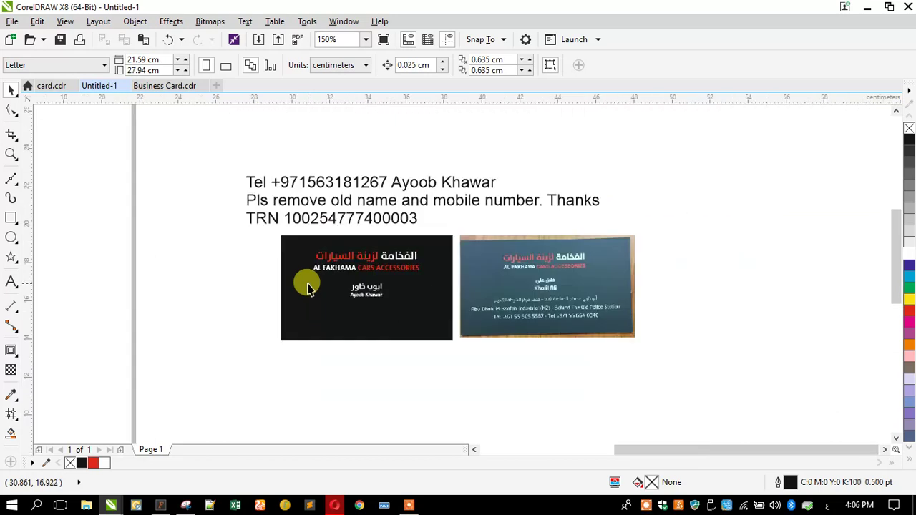
{"action": "scroll", "coordinate": [358, 259], "scroll_direction": "up", "scroll_amount": 2}
{"action": "scroll", "coordinate": [358, 260], "scroll_direction": "down", "scroll_amount": 2}
Step: Copy the name text onto the photo card and retype it as the English shop address and Tel. line
{"action": "scroll", "coordinate": [417, 317], "scroll_direction": "up", "scroll_amount": 2}
{"action": "left_click_drag", "start_coordinate": [317, 335], "coordinate": [553, 342]}
{"action": "right_click", "coordinate": [553, 342]}
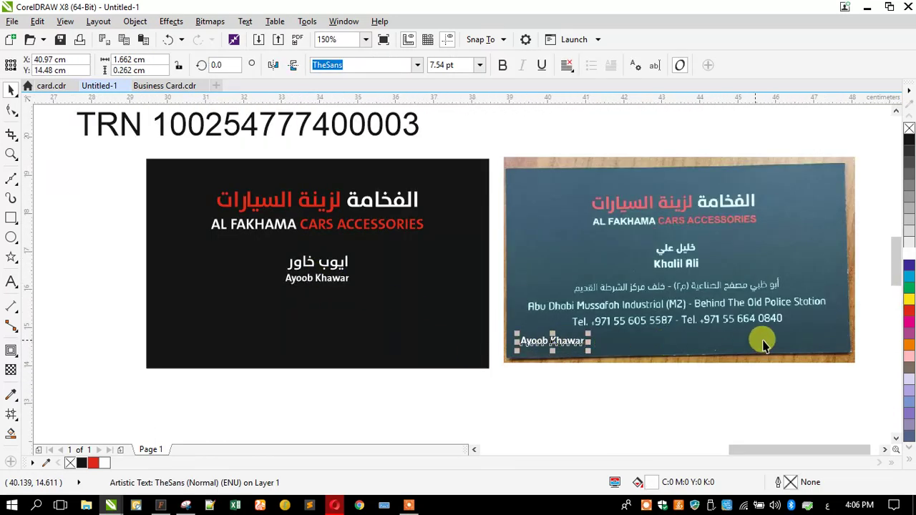
{"action": "scroll", "coordinate": [773, 341], "scroll_direction": "up", "scroll_amount": 2}
{"action": "left_click", "coordinate": [11, 284]}
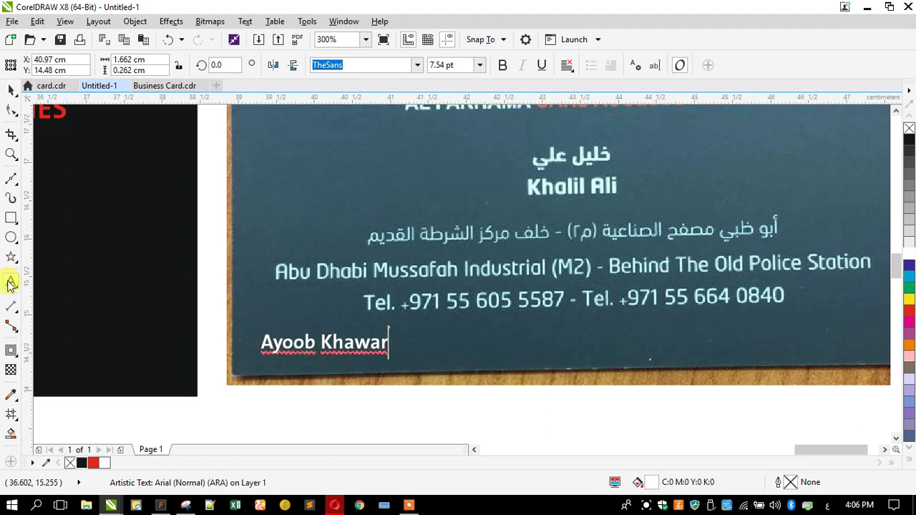
{"action": "key", "text": "ctrl+a"}
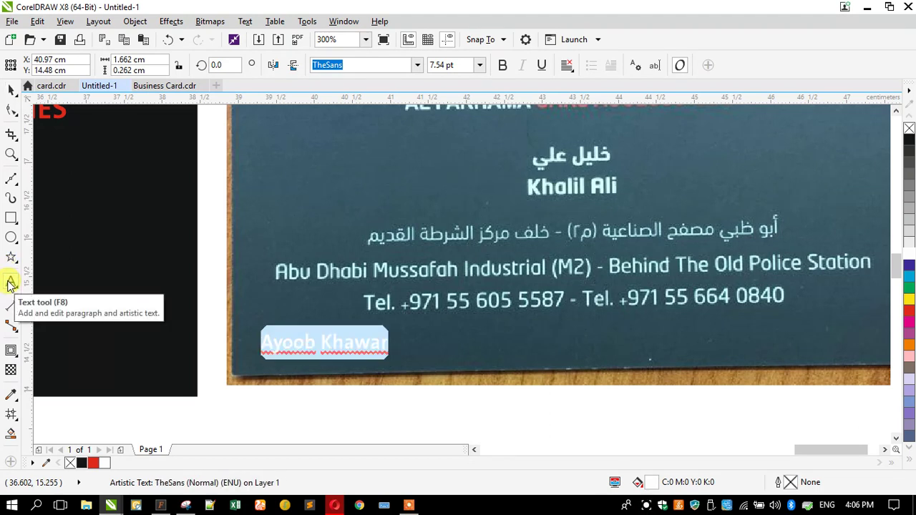
{"action": "type", "text": "Ab"}
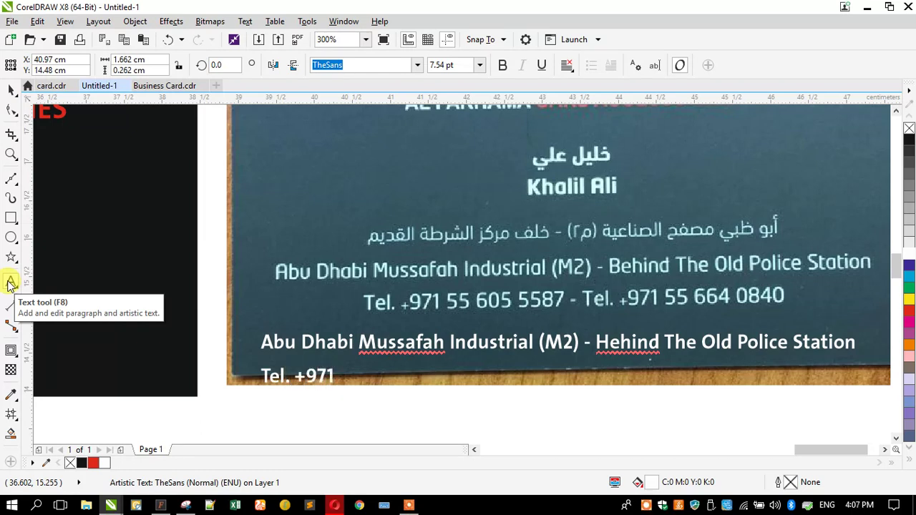
Step: Select the new address text block and zoom around to check it
{"action": "left_click", "coordinate": [419, 326]}
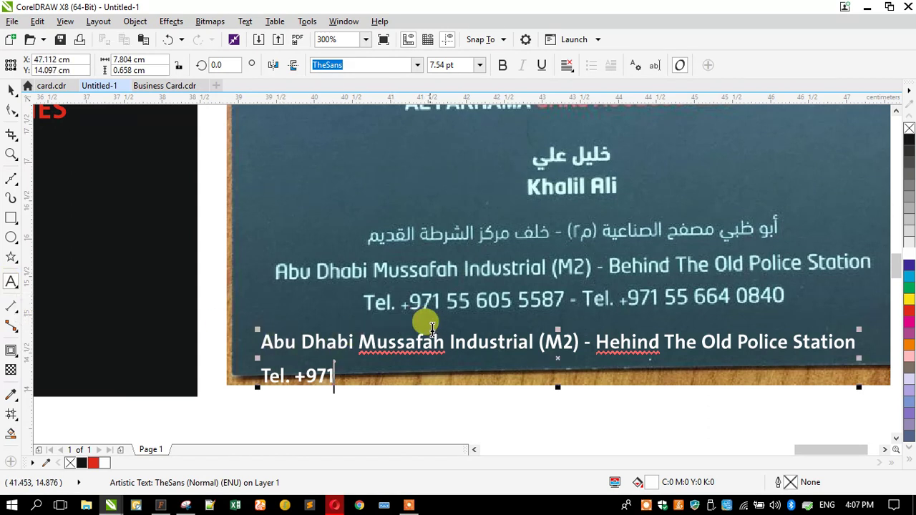
{"action": "scroll", "coordinate": [470, 346], "scroll_direction": "down", "scroll_amount": 2}
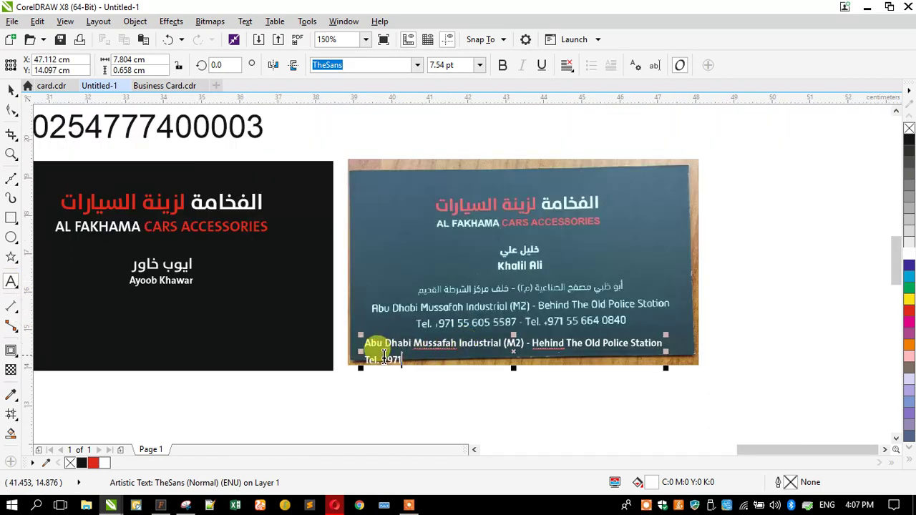
{"action": "left_click", "coordinate": [473, 449]}
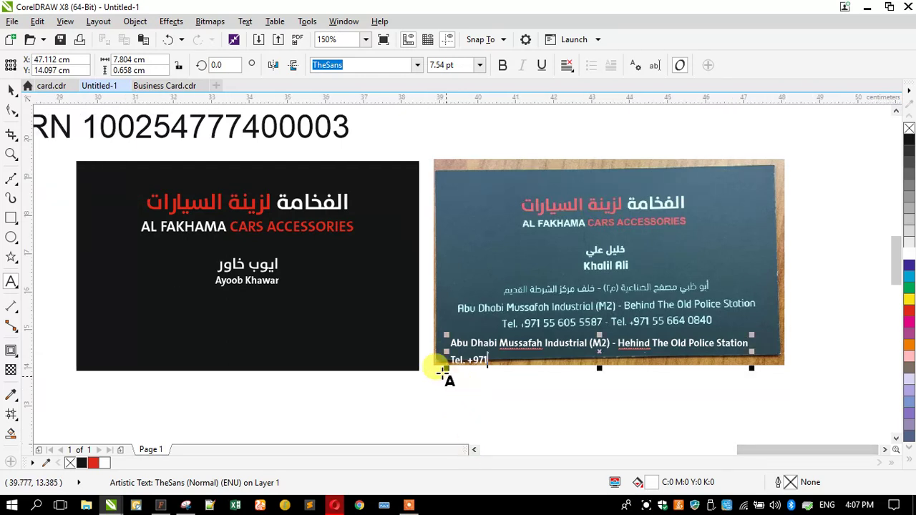
{"action": "scroll", "coordinate": [426, 355], "scroll_direction": "down", "scroll_amount": 1}
{"action": "scroll", "coordinate": [379, 321], "scroll_direction": "up", "scroll_amount": 2}
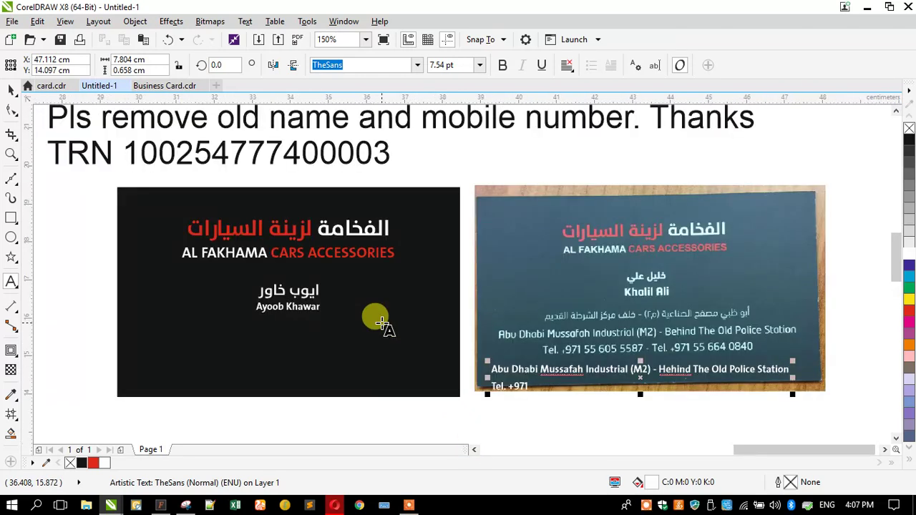
{"action": "scroll", "coordinate": [426, 325], "scroll_direction": "down", "scroll_amount": 2}
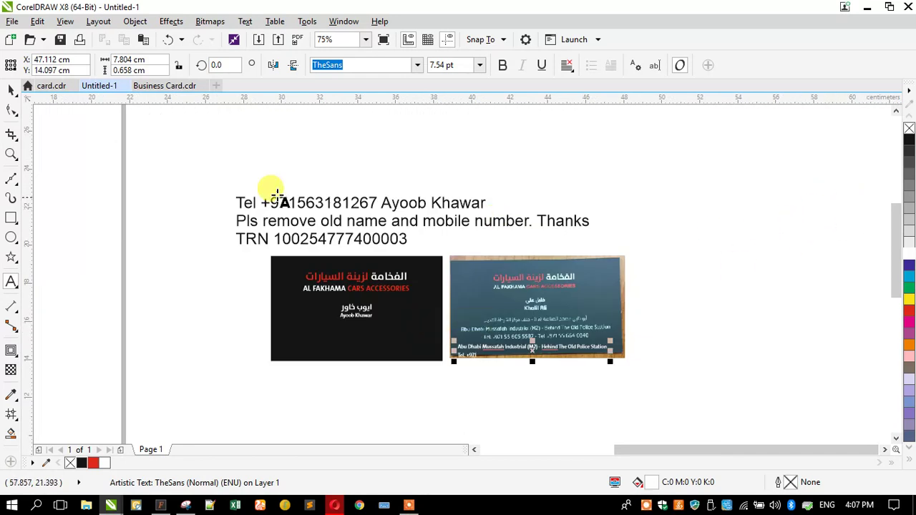
{"action": "scroll", "coordinate": [505, 340], "scroll_direction": "up", "scroll_amount": 1}
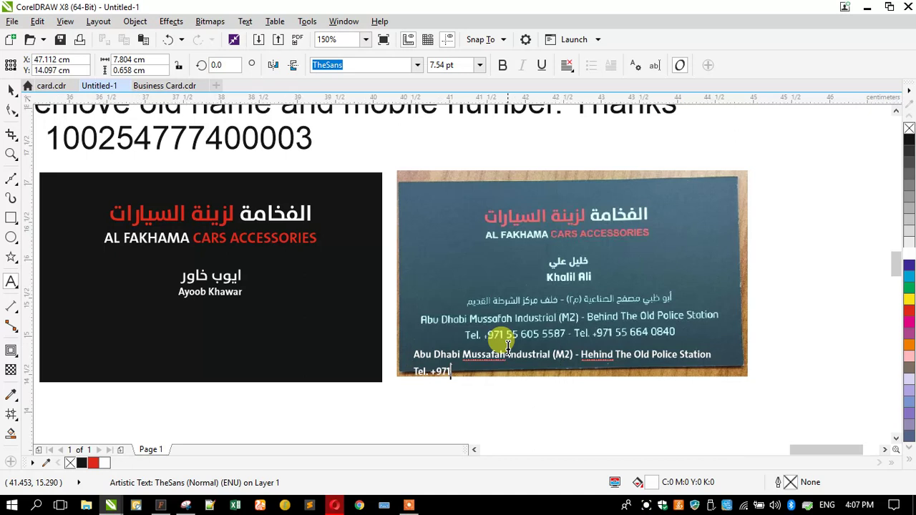
{"action": "scroll", "coordinate": [510, 340], "scroll_direction": "up", "scroll_amount": 1}
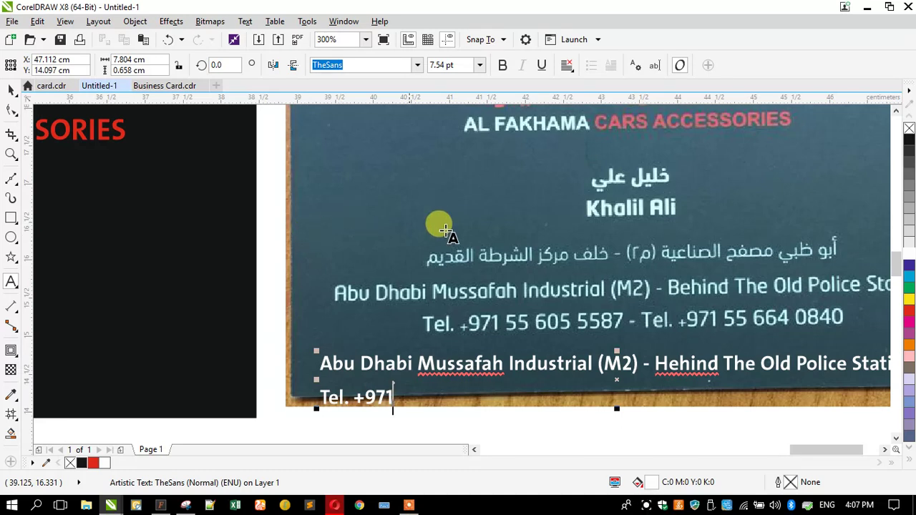
{"action": "scroll", "coordinate": [716, 270], "scroll_direction": "down", "scroll_amount": 2}
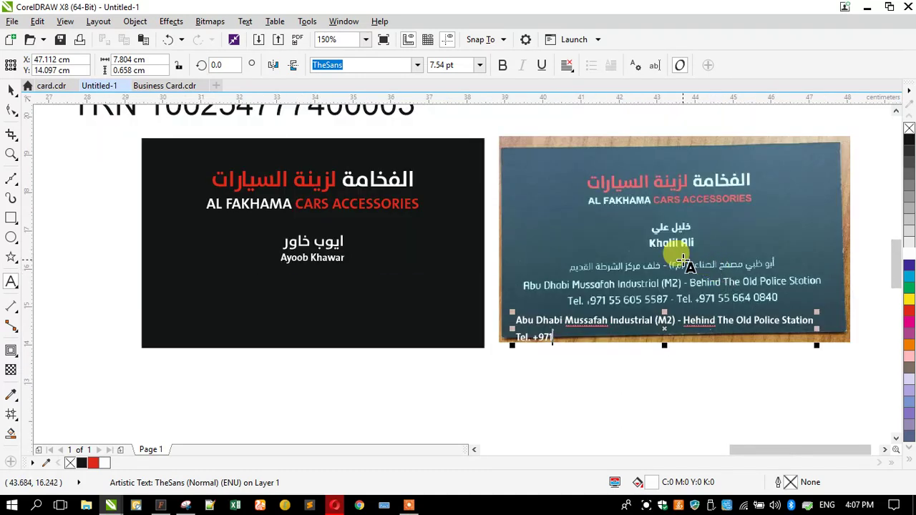
Step: Centre-align the address text, centre it near the black card's bottom and shrink it slightly
{"action": "left_click", "coordinate": [567, 66]}
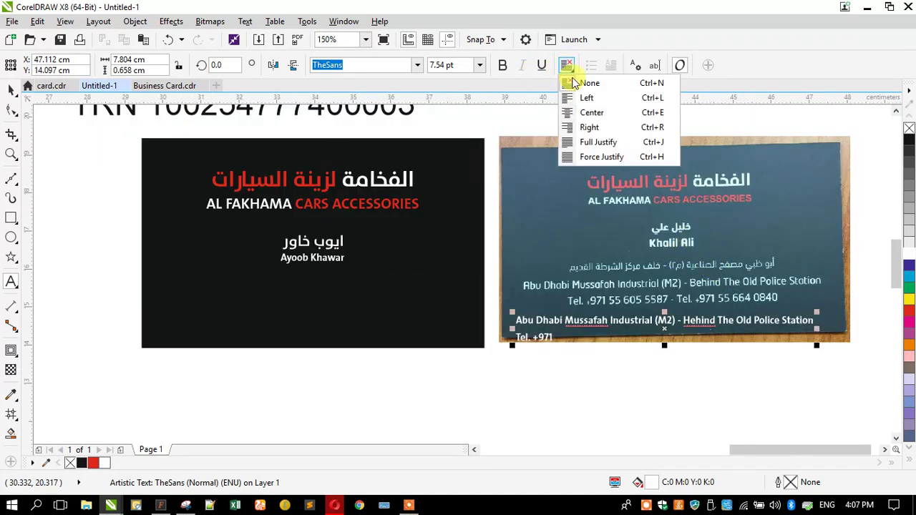
{"action": "left_click", "coordinate": [591, 112]}
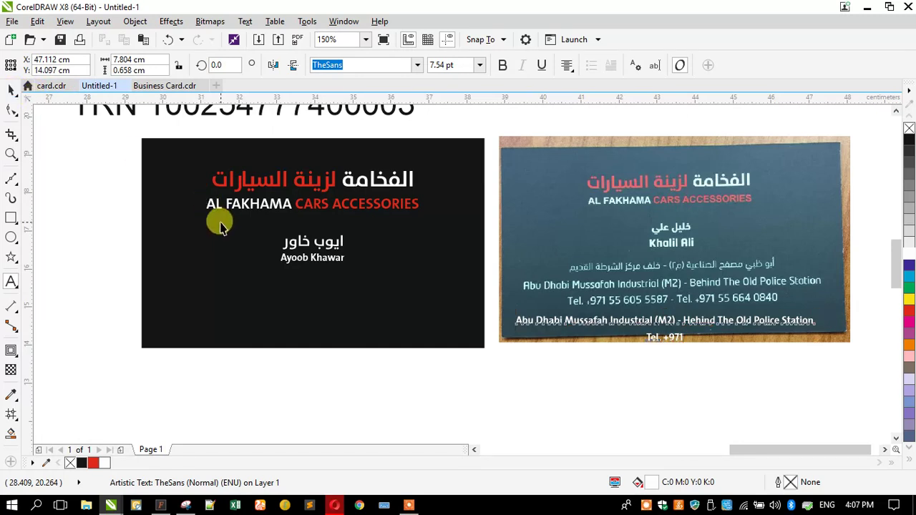
{"action": "key", "text": "ctrl+z"}
{"action": "key", "text": "ctrl+z"}
{"action": "key", "text": "ctrl+z"}
{"action": "key", "text": "ctrl+z"}
{"action": "left_click_drag", "start_coordinate": [252, 322], "coordinate": [251, 309]}
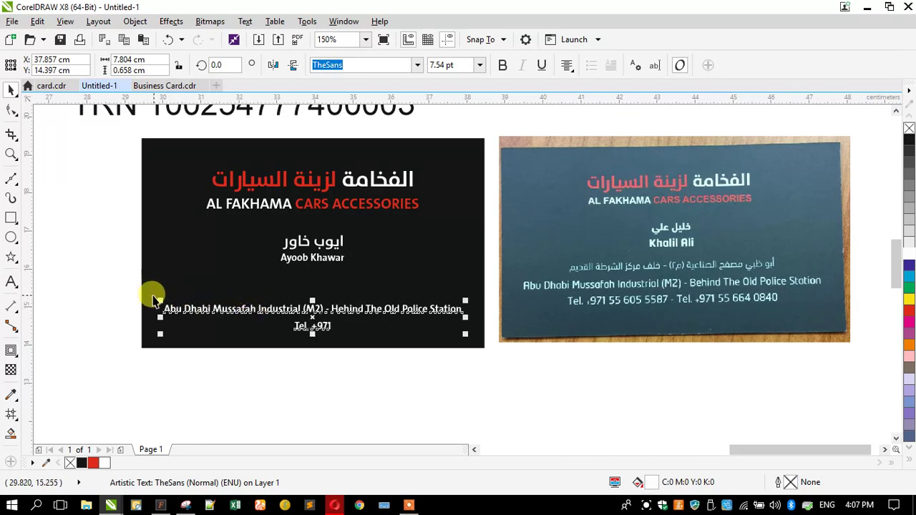
{"action": "left_click_drag", "start_coordinate": [153, 297], "coordinate": [161, 298]}
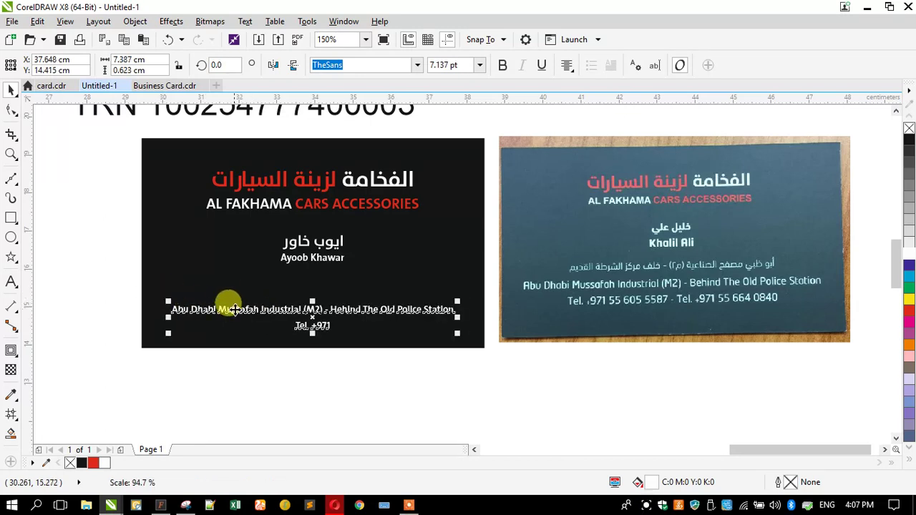
Step: Move the client's note text below the cards and shrink it
{"action": "left_click_drag", "start_coordinate": [337, 116], "coordinate": [350, 419]}
{"action": "left_click_drag", "start_coordinate": [82, 323], "coordinate": [210, 399]}
{"action": "double_click", "coordinate": [315, 327]}
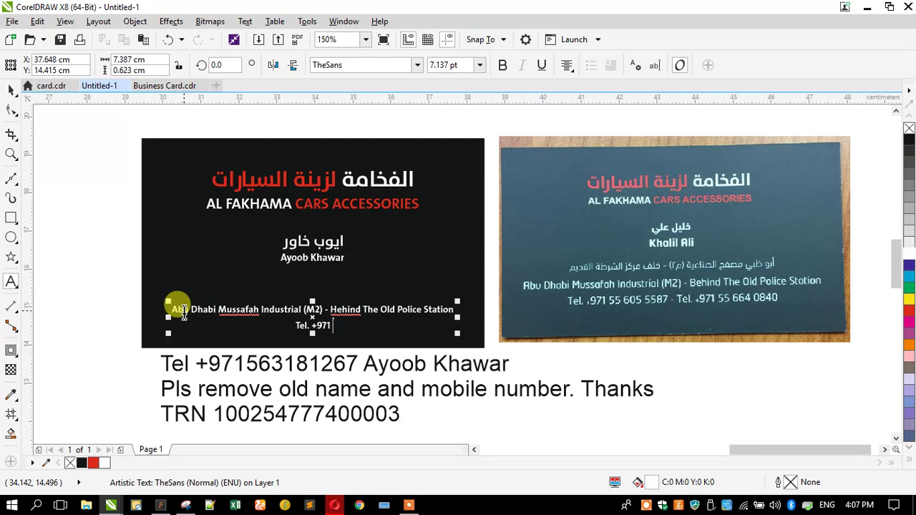
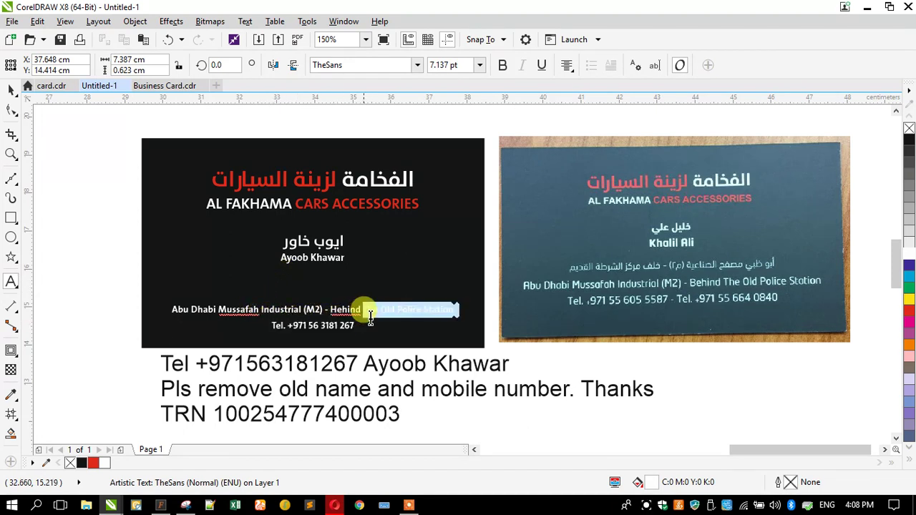
Step: Finish the mobile number on the Tel line, then cut it out into its own text object
{"action": "left_click", "coordinate": [304, 326]}
{"action": "left_click_drag", "start_coordinate": [273, 326], "coordinate": [366, 324]}
{"action": "key", "text": "ctrl+x"}
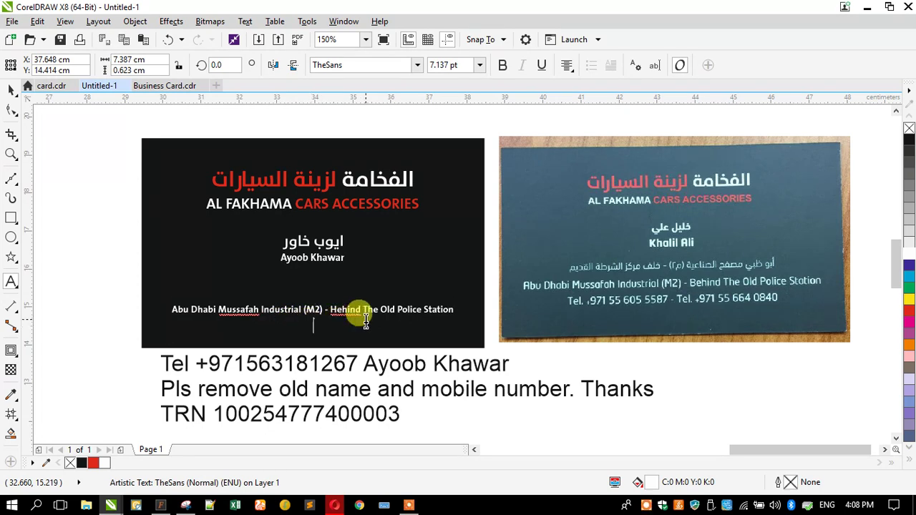
{"action": "left_click", "coordinate": [123, 251]}
{"action": "key", "text": "ctrl+v"}
Step: Place the Tel line enlarged and centred under the owner's name, and nudge the address down
{"action": "left_click", "coordinate": [10, 89]}
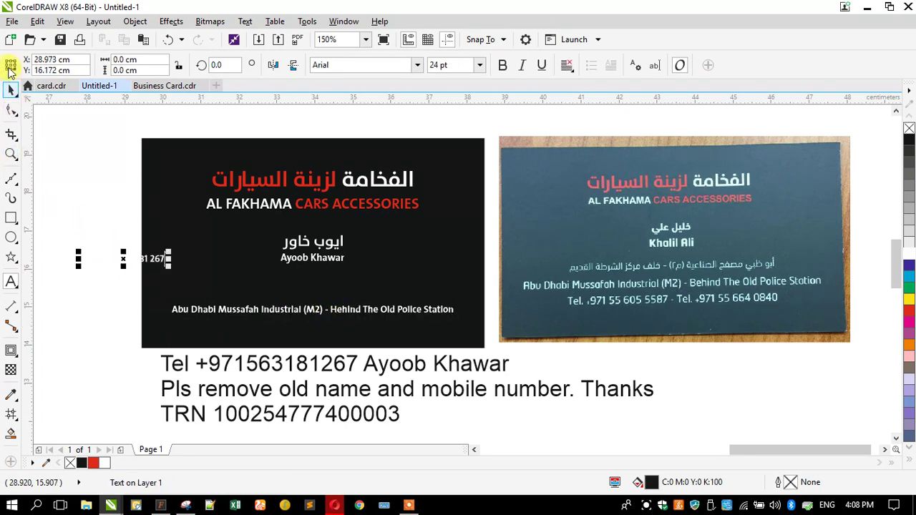
{"action": "left_click_drag", "start_coordinate": [148, 270], "coordinate": [333, 278]}
{"action": "left_click_drag", "start_coordinate": [259, 266], "coordinate": [250, 260]}
{"action": "left_click", "coordinate": [141, 287], "text": "shift"}
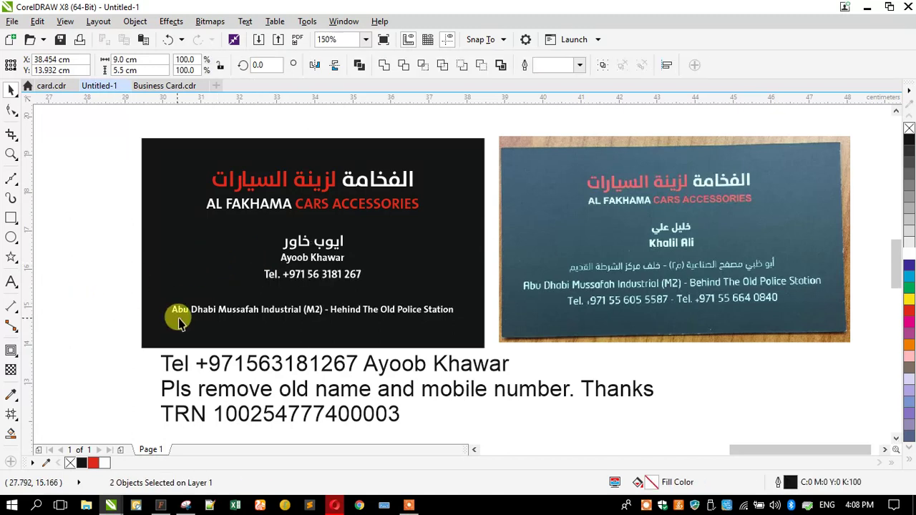
{"action": "key", "text": "Escape"}
{"action": "left_click_drag", "start_coordinate": [178, 315], "coordinate": [184, 325]}
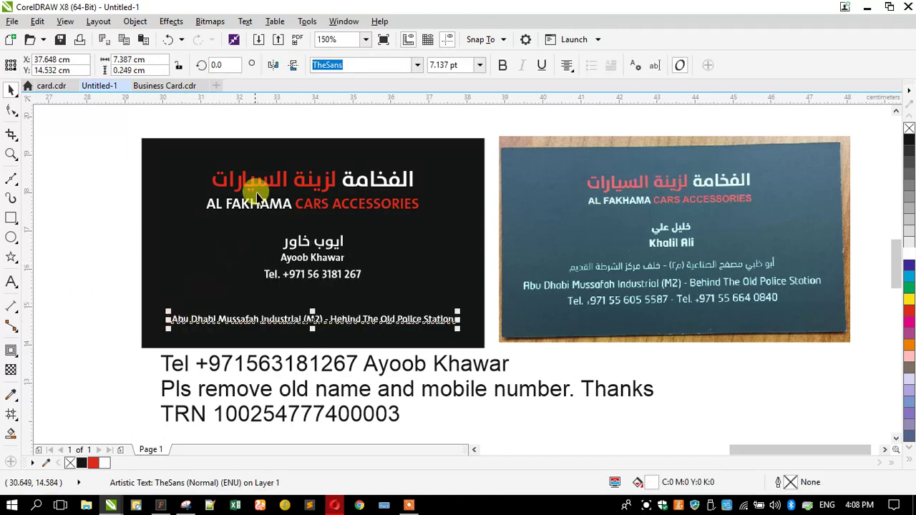
Step: Copy the Arabic header above the address, scaled to about 42%, and zoom in on the cards
{"action": "left_click_drag", "start_coordinate": [256, 180], "coordinate": [267, 302]}
{"action": "right_click", "coordinate": [266, 302]}
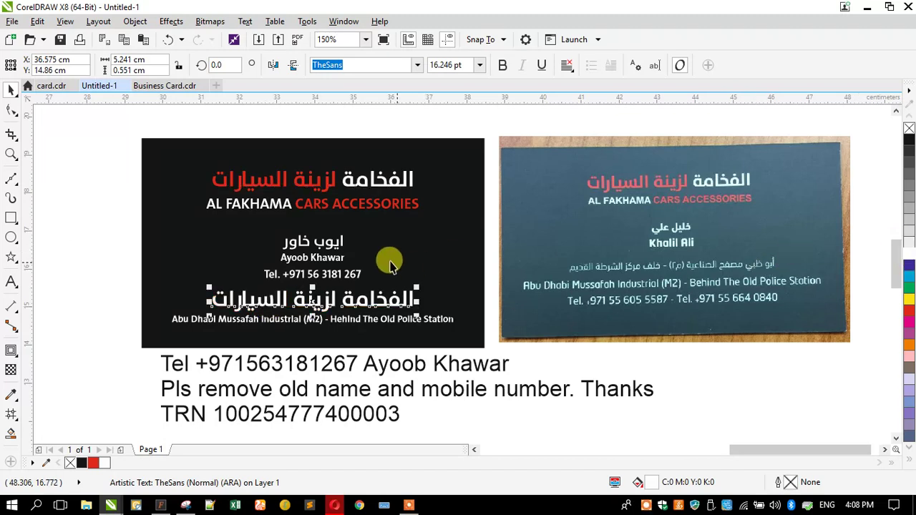
{"action": "key", "text": "ctrl+z"}
{"action": "left_click_drag", "start_coordinate": [252, 278], "coordinate": [268, 277]}
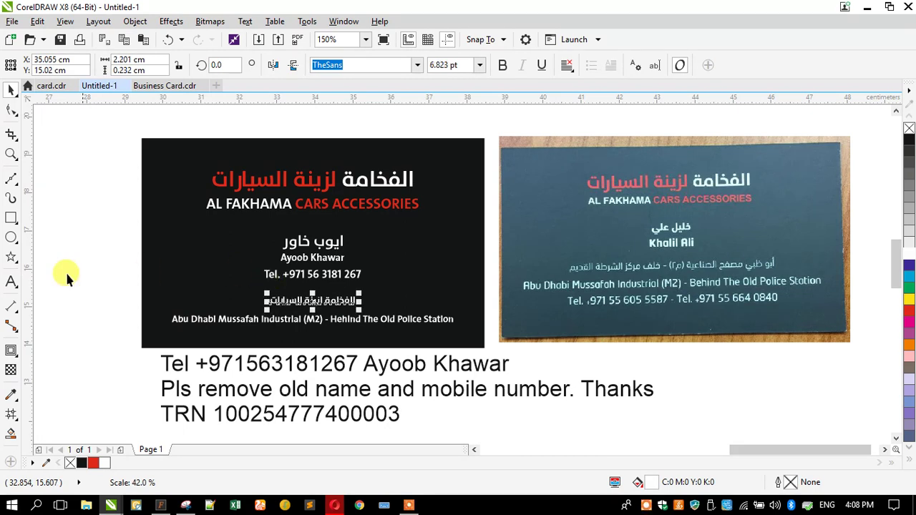
{"action": "left_click", "coordinate": [13, 153]}
{"action": "left_click_drag", "start_coordinate": [100, 249], "coordinate": [823, 348]}
Step: Retype the small Arabic line as the Arabic Mussafah Industrial (M2) address, fixing a typo
{"action": "left_click", "coordinate": [11, 281]}
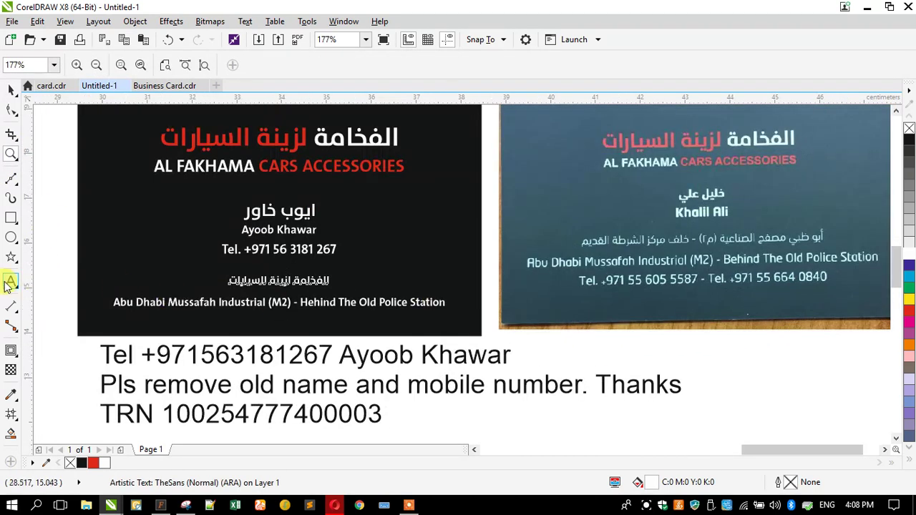
{"action": "key", "text": "ctrl+a"}
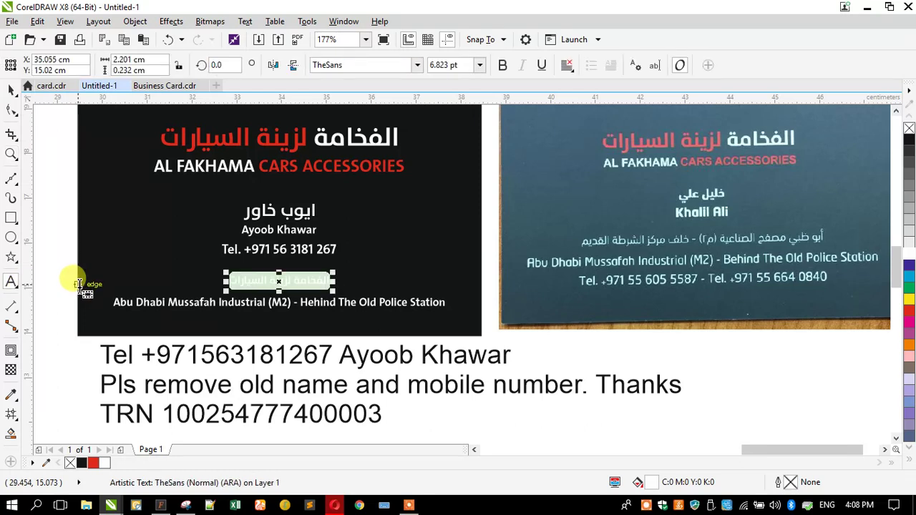
{"action": "type", "text": "أبوظبي مص"}
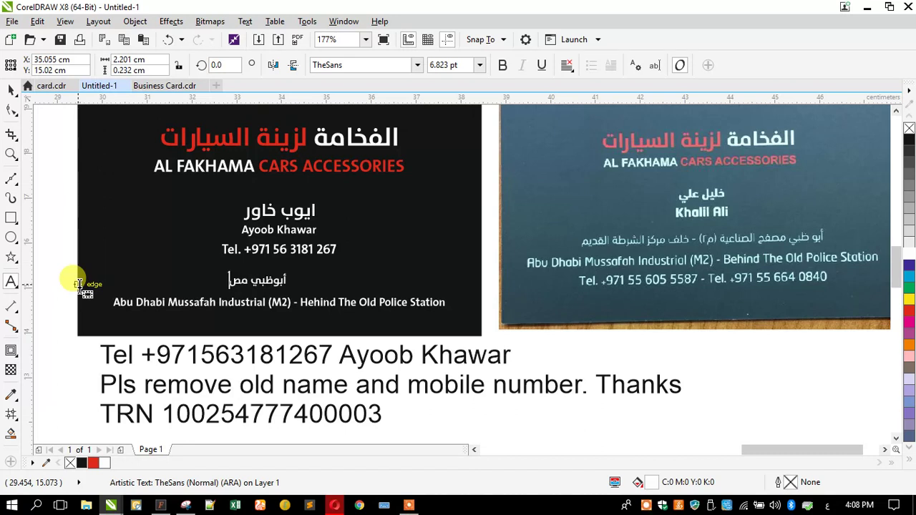
{"action": "type", "text": "فح الصناعية (م"}
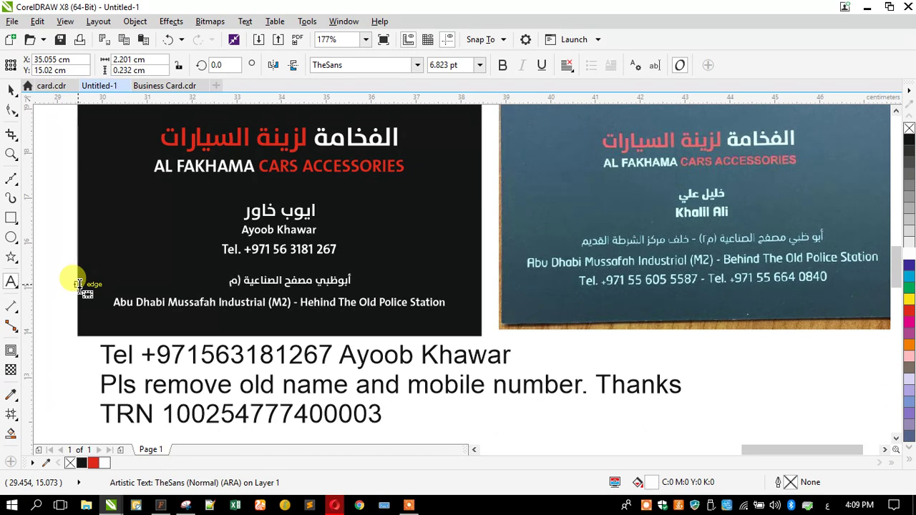
{"action": "key", "text": "Escape"}
{"action": "type", "text": "2"}
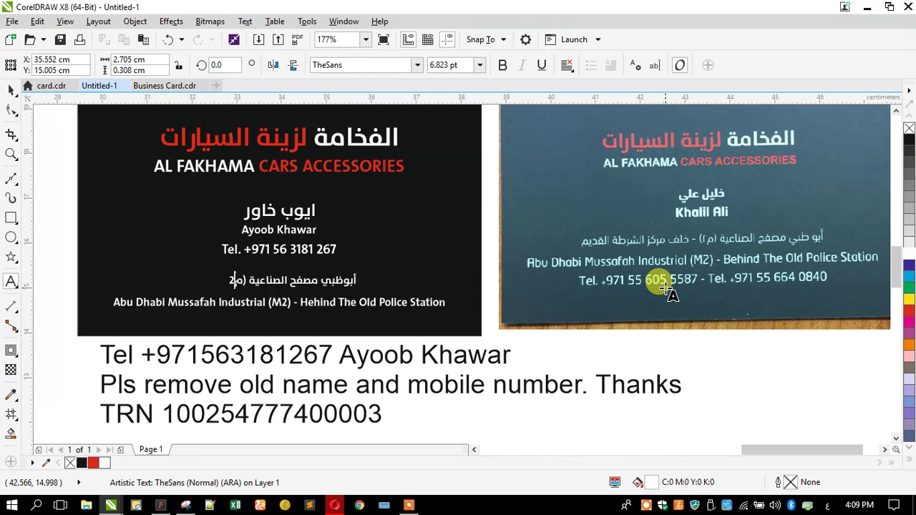
{"action": "type", "text": ") "}
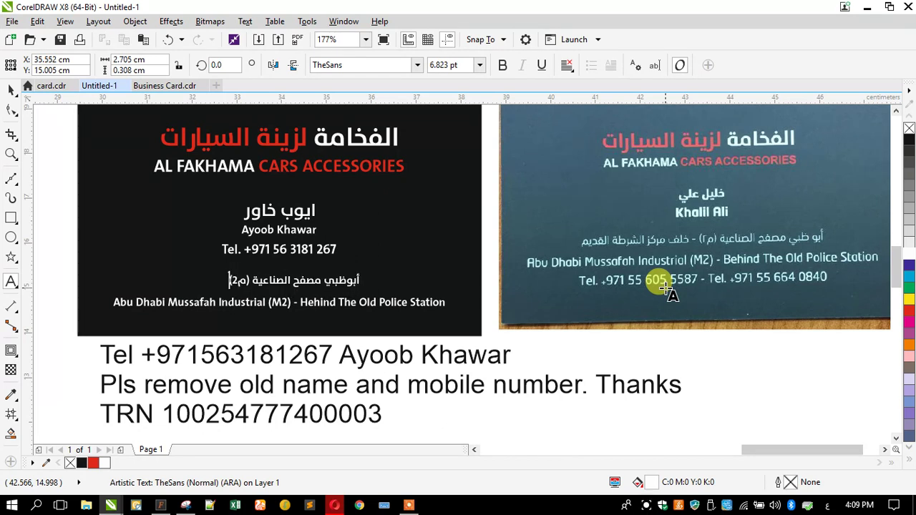
{"action": "type", "text": "خ"}
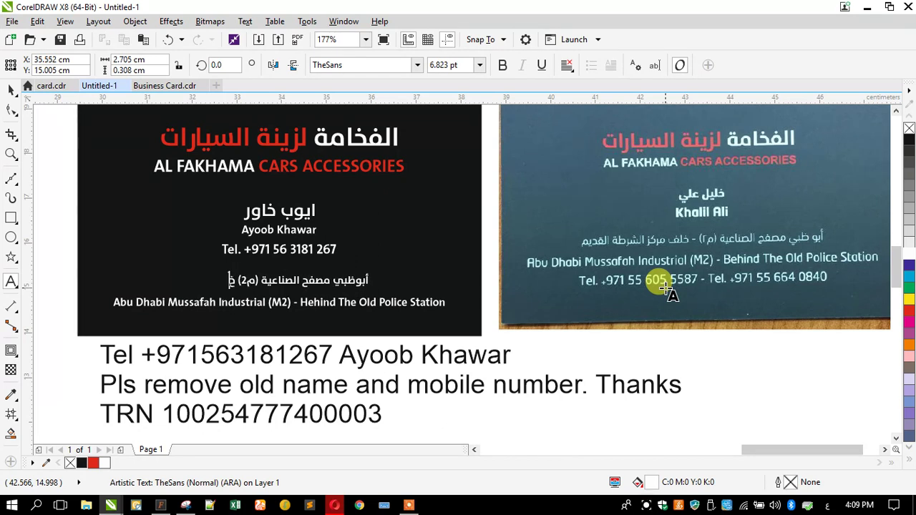
{"action": "type", "text": "لف مركز الشركة"}
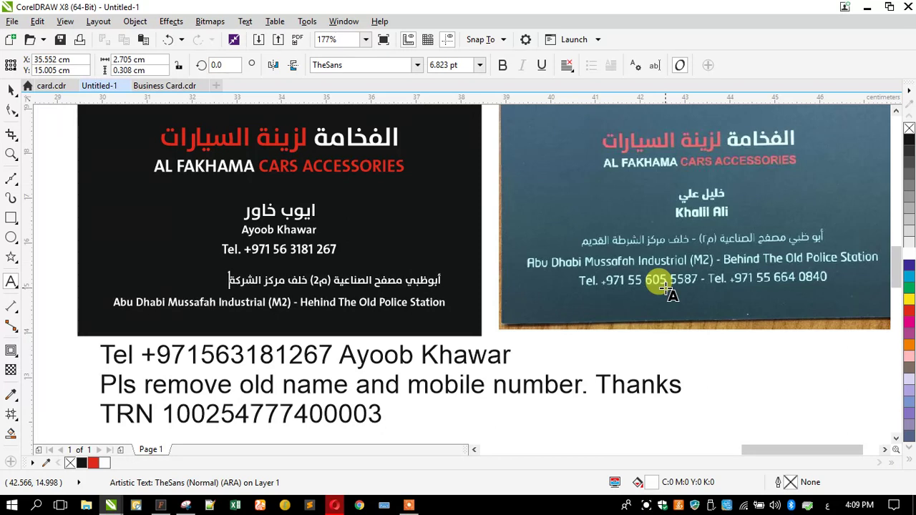
{"action": "key", "text": "BackSpace"}
{"action": "key", "text": "BackSpace"}
{"action": "type", "text": "طة"}
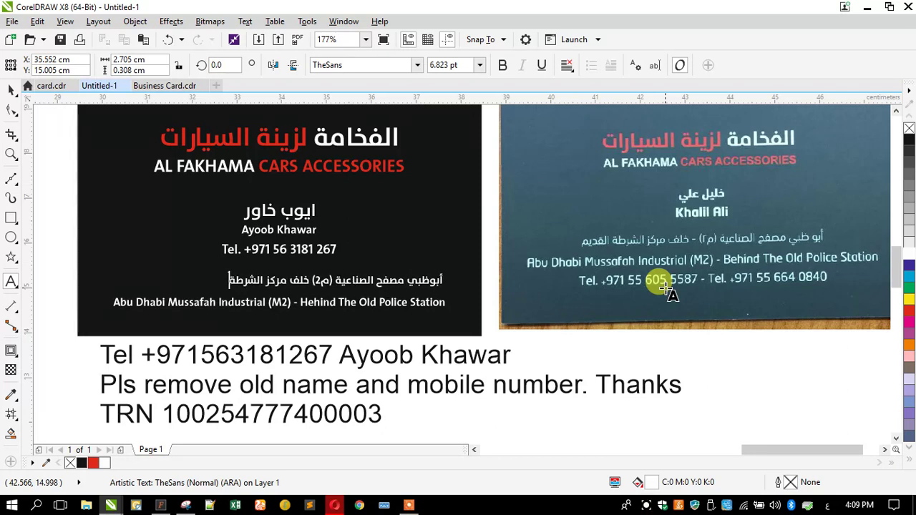
{"action": "type", "text": " الق"}
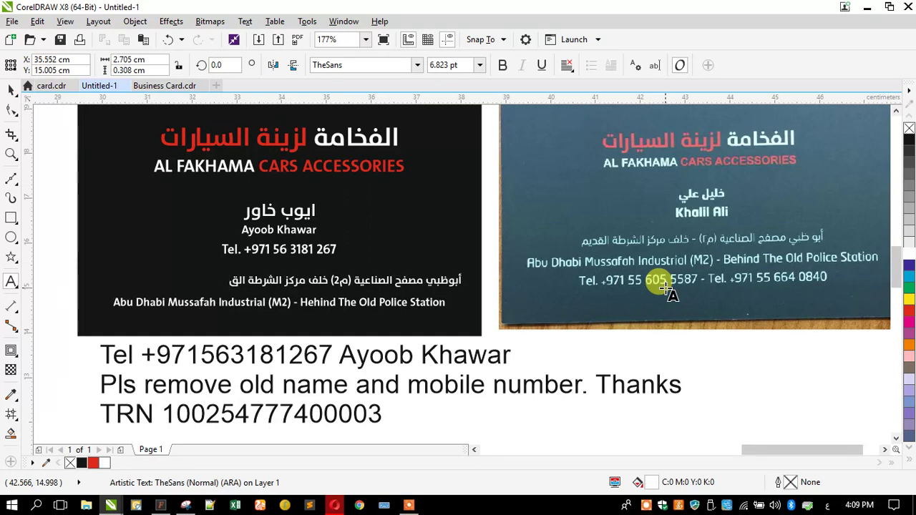
{"action": "type", "text": "ديم"}
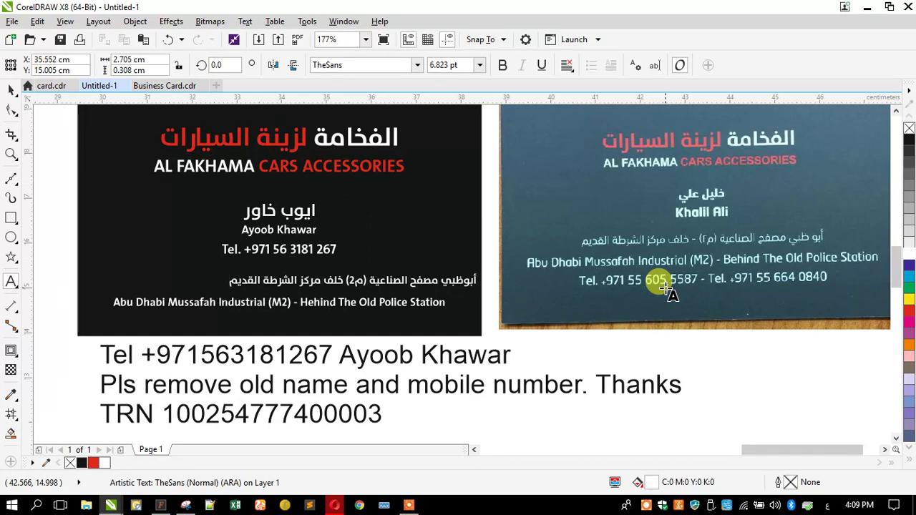
{"action": "left_click", "coordinate": [11, 89]}
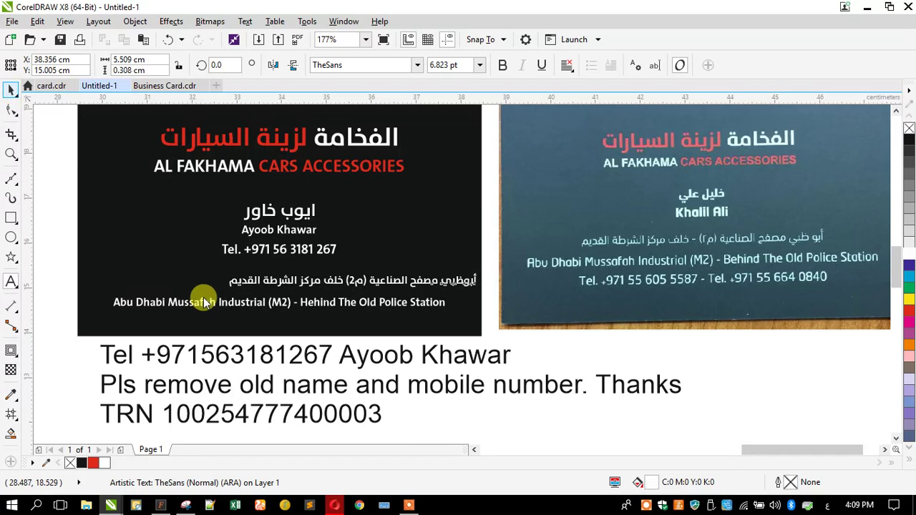
Step: Check the retyped Arabic line, move the customer note up, and shift the black card left
{"action": "left_click", "coordinate": [71, 272]}
{"action": "scroll", "coordinate": [254, 280], "scroll_direction": "up", "scroll_amount": 3}
{"action": "left_click", "coordinate": [260, 294]}
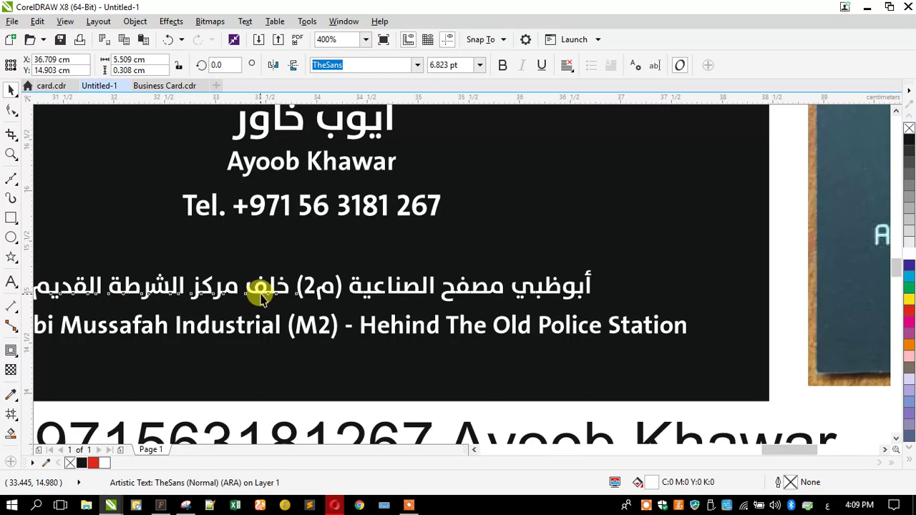
{"action": "scroll", "coordinate": [290, 277], "scroll_direction": "down", "scroll_amount": 5}
{"action": "left_click", "coordinate": [222, 268]}
{"action": "left_click", "coordinate": [218, 342]}
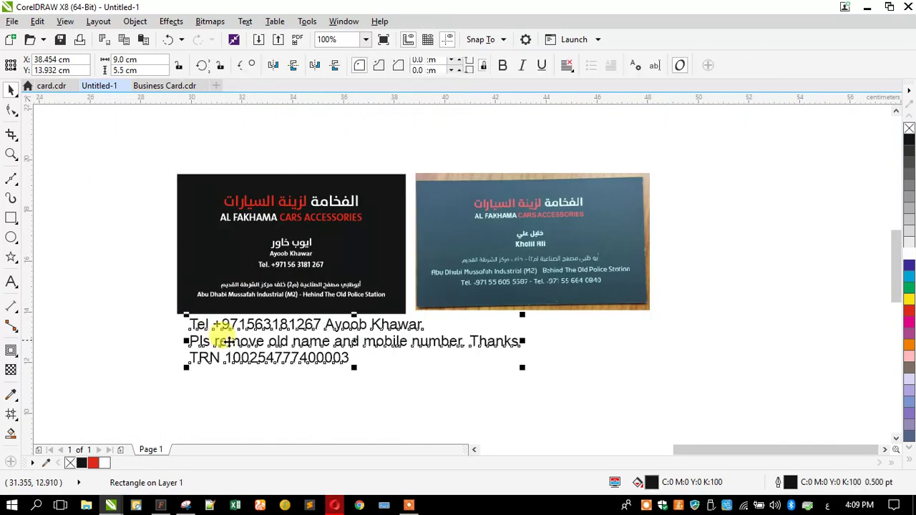
{"action": "left_click_drag", "start_coordinate": [218, 342], "coordinate": [468, 139]}
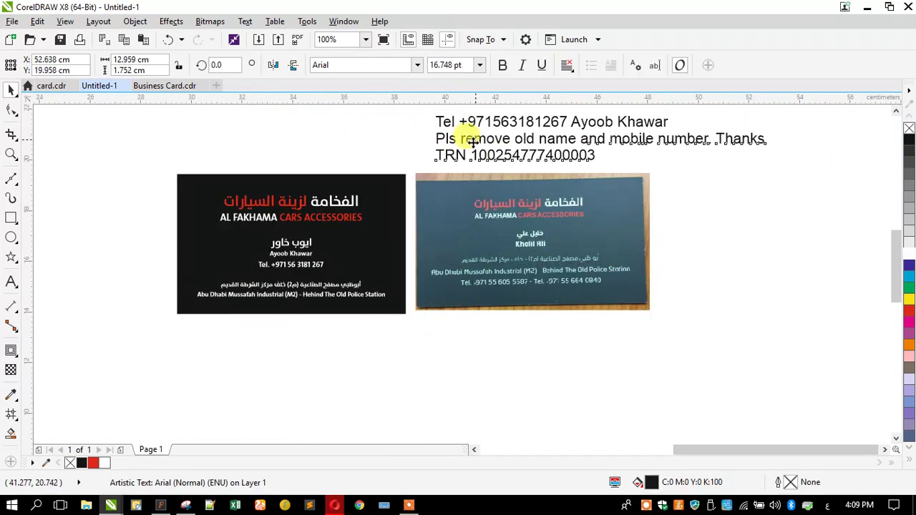
{"action": "left_click_drag", "start_coordinate": [162, 151], "coordinate": [419, 346]}
{"action": "left_click_drag", "start_coordinate": [351, 279], "coordinate": [317, 279]}
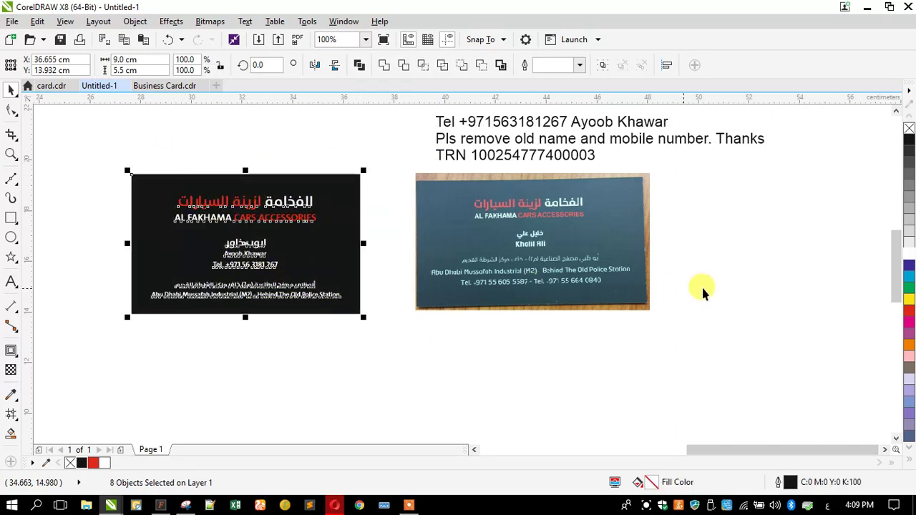
{"action": "scroll", "coordinate": [702, 290], "scroll_direction": "down", "scroll_amount": 1}
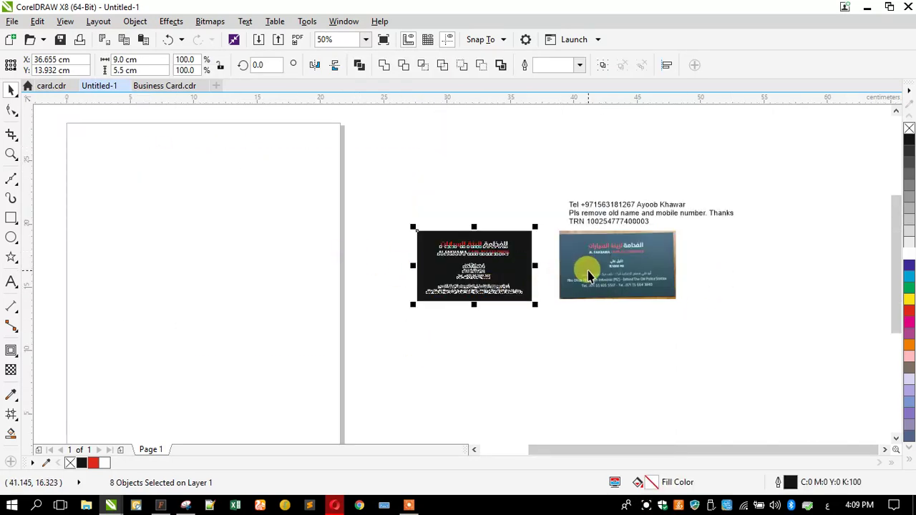
Step: Move the customer note and photo card together above the black card
{"action": "left_click_drag", "start_coordinate": [565, 190], "coordinate": [802, 329]}
{"action": "left_click", "coordinate": [630, 279], "text": "shift"}
{"action": "left_click_drag", "start_coordinate": [628, 272], "coordinate": [500, 204]}
{"action": "scroll", "coordinate": [586, 244], "scroll_direction": "up", "scroll_amount": 1}
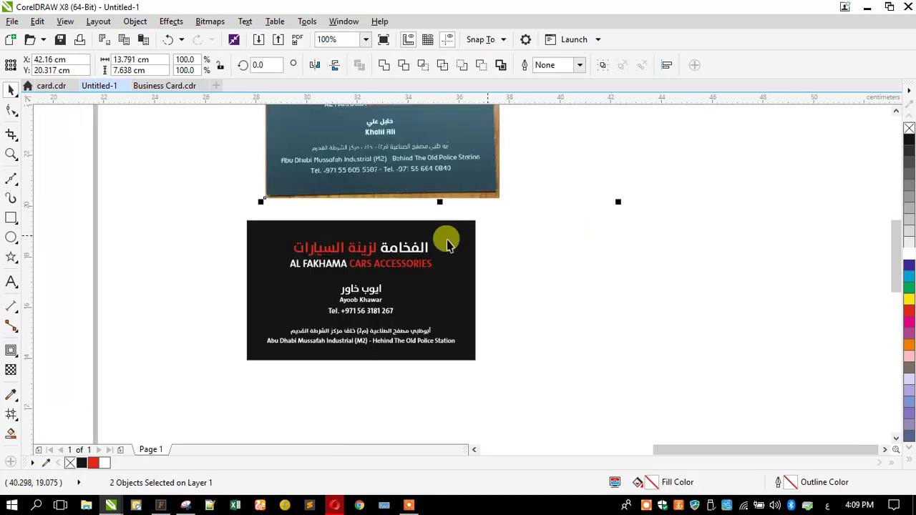
Step: Add a 9 × 5.5 cm rectangle beside the front card with black fill and no outline
{"action": "key", "text": "ctrl+v"}
{"action": "left_click_drag", "start_coordinate": [527, 266], "coordinate": [499, 266]}
{"action": "key", "text": "ctrl+shift+a"}
{"action": "left_click", "coordinate": [358, 242]}
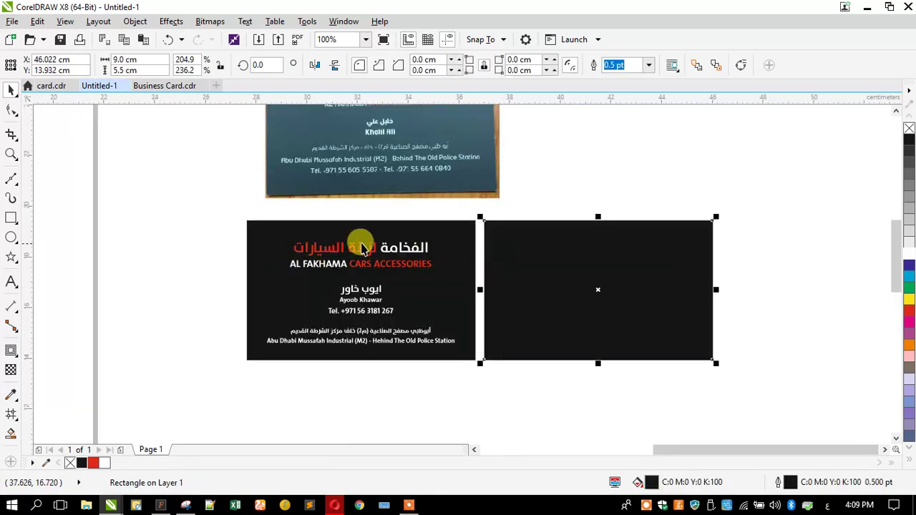
Step: Copy the Arabic and English company name lines onto the new card, centred both ways
{"action": "left_click", "coordinate": [358, 243]}
{"action": "left_click", "coordinate": [340, 266], "text": "shift"}
{"action": "left_click_drag", "start_coordinate": [329, 266], "coordinate": [548, 280]}
{"action": "left_click", "coordinate": [528, 241], "text": "shift"}
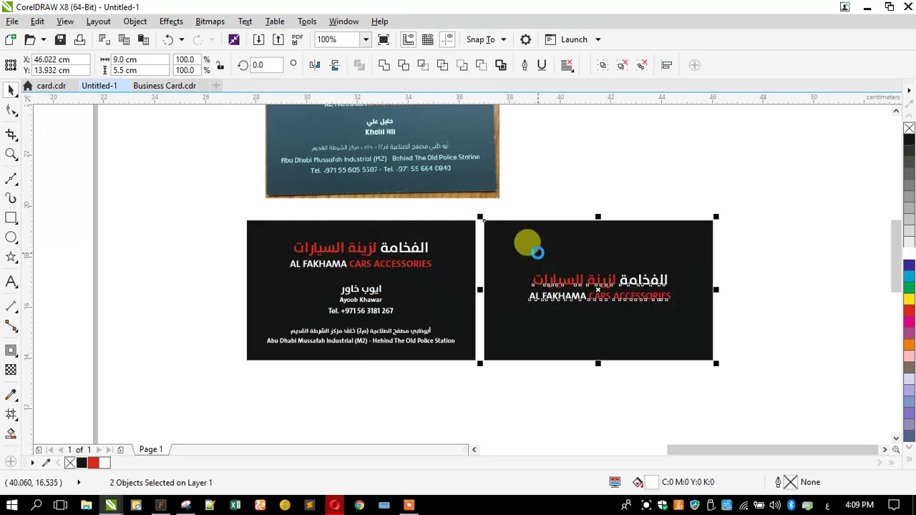
{"action": "key", "text": "c"}
{"action": "key", "text": "e"}
Step: Check both black cards, then nudge the photo card upward
{"action": "left_click_drag", "start_coordinate": [221, 209], "coordinate": [723, 369]}
{"action": "scroll", "coordinate": [509, 322], "scroll_direction": "up", "scroll_amount": 1}
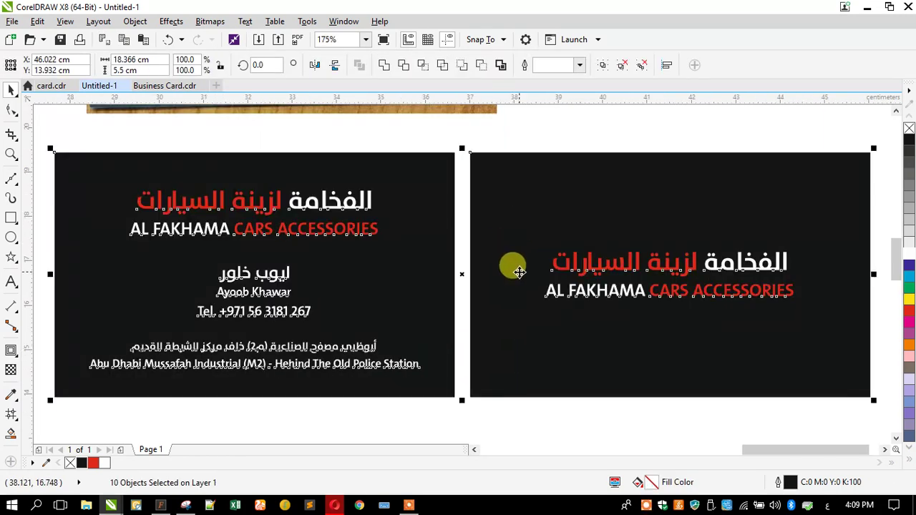
{"action": "scroll", "coordinate": [605, 199], "scroll_direction": "down", "scroll_amount": 1}
{"action": "left_click", "coordinate": [420, 154]}
{"action": "left_click", "coordinate": [362, 143]}
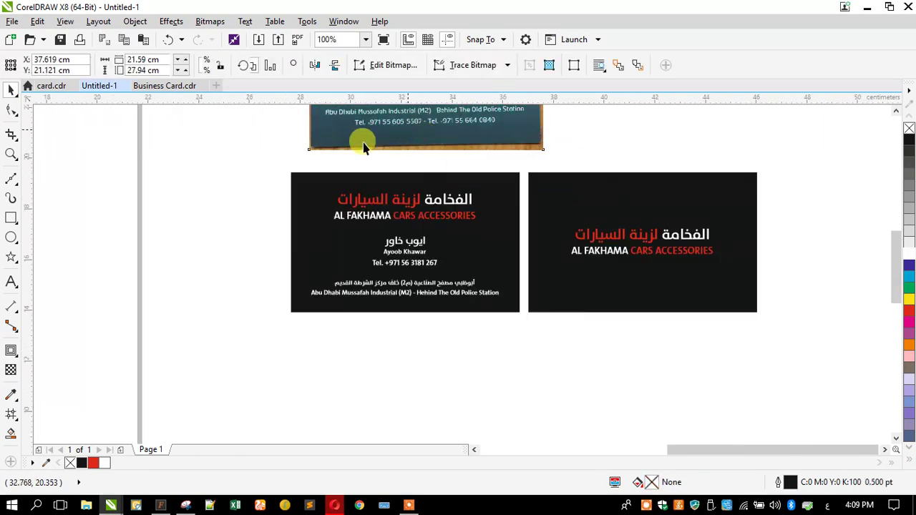
{"action": "key", "text": "Up"}
Step: Nudge the photo card up, draw trial width and height dimensions on the front card, then undo them
{"action": "key", "text": "Escape"}
{"action": "key", "text": "space"}
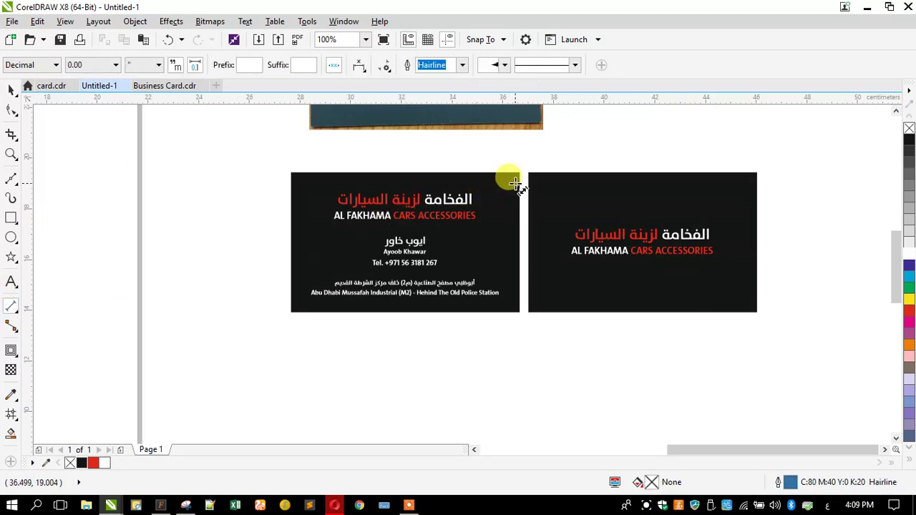
{"action": "left_click", "coordinate": [516, 184]}
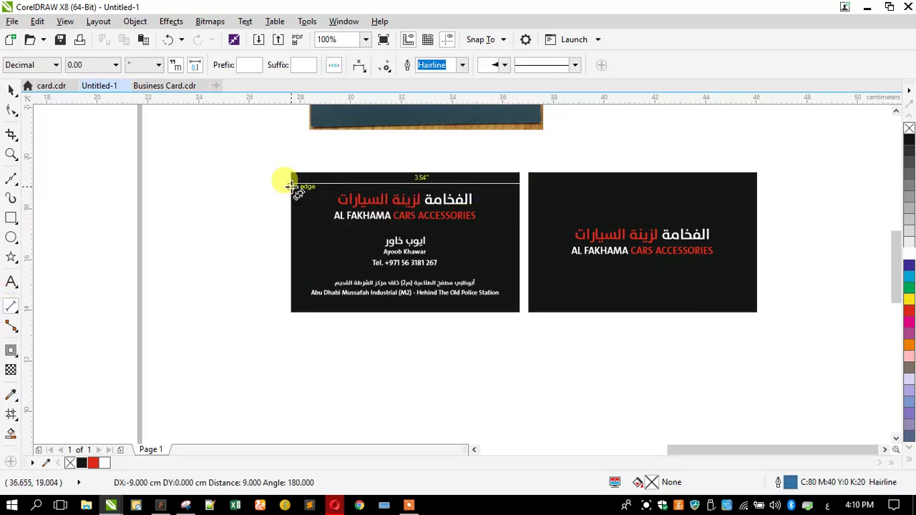
{"action": "left_click", "coordinate": [293, 184]}
{"action": "left_click", "coordinate": [298, 159]}
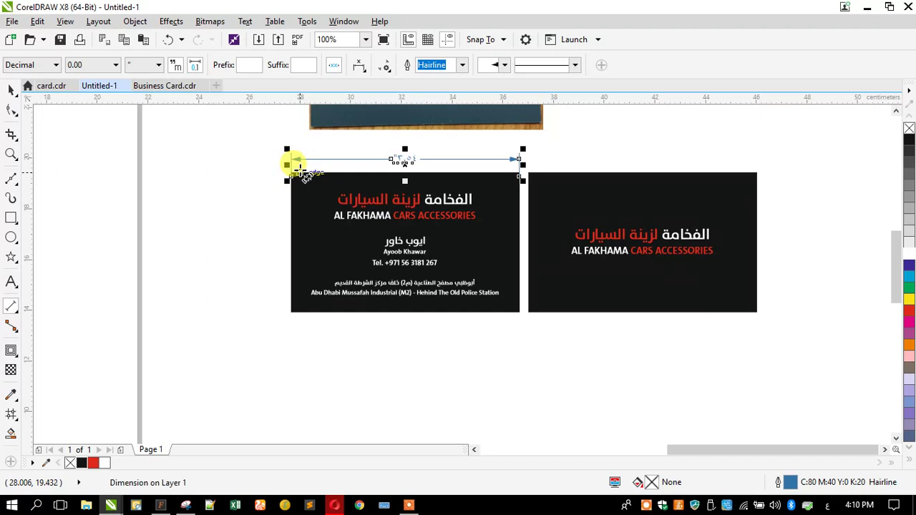
{"action": "left_click", "coordinate": [301, 172]}
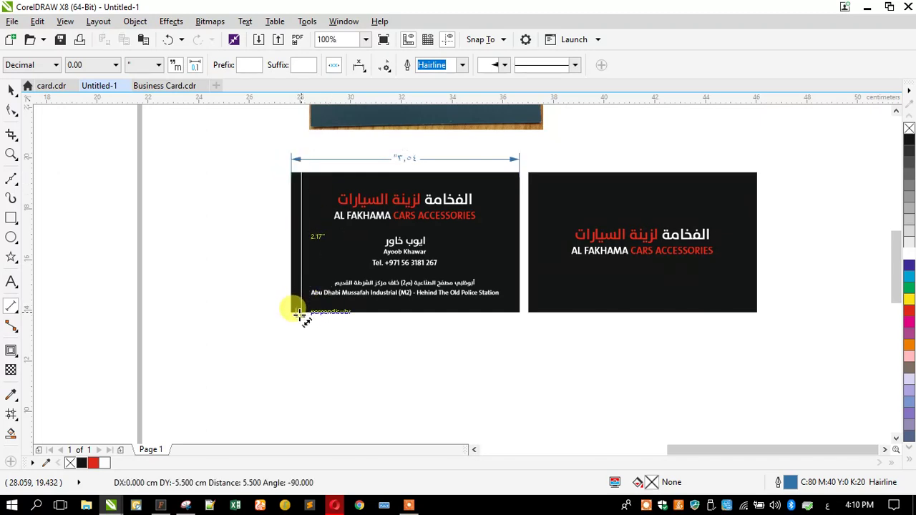
{"action": "left_click", "coordinate": [299, 313]}
{"action": "left_click", "coordinate": [276, 247]}
{"action": "left_click", "coordinate": [9, 89]}
{"action": "left_click", "coordinate": [201, 181]}
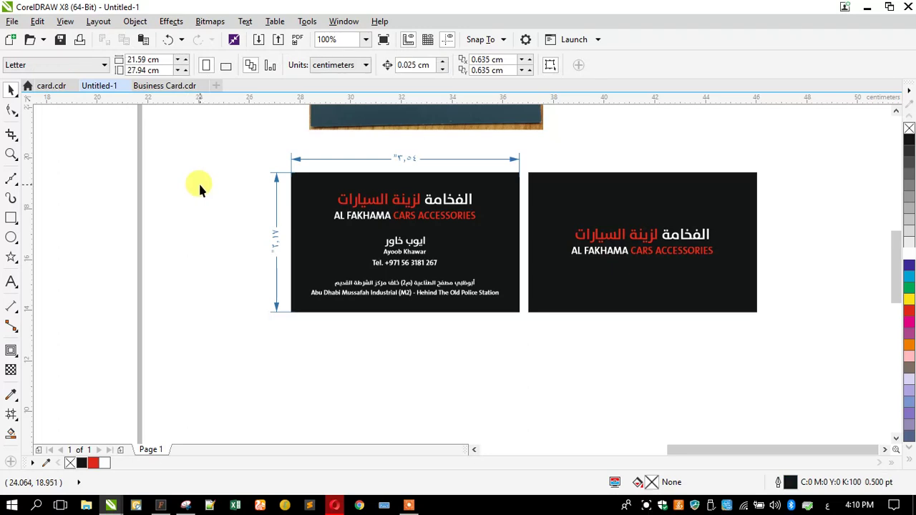
{"action": "key", "text": "ctrl+z"}
{"action": "key", "text": "ctrl+z"}
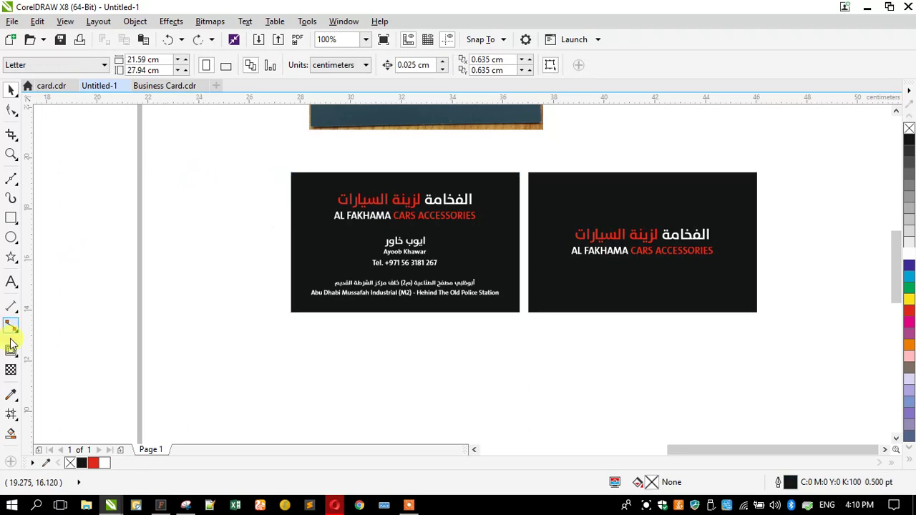
Step: Redraw the 3.54" width dimension above the front card and the 2.16" height dimension on its left
{"action": "left_click", "coordinate": [12, 309]}
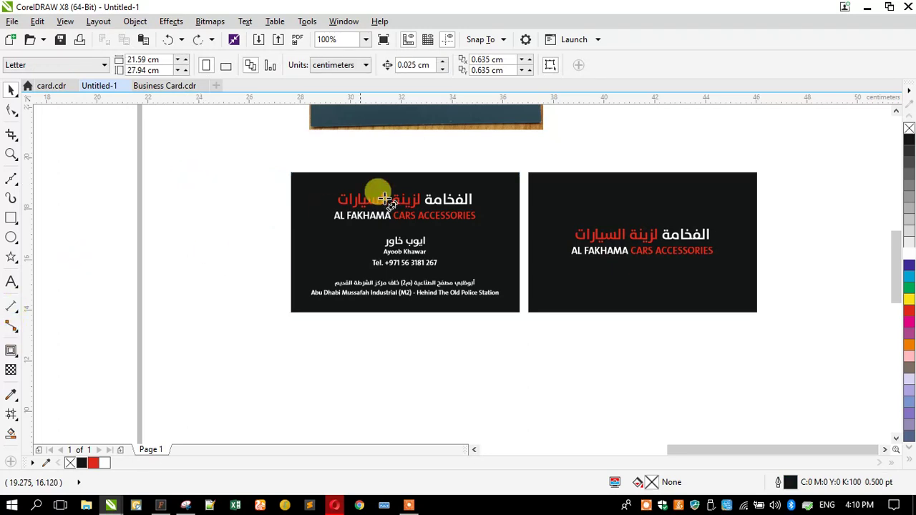
{"action": "left_click", "coordinate": [518, 175]}
{"action": "left_click", "coordinate": [291, 185]}
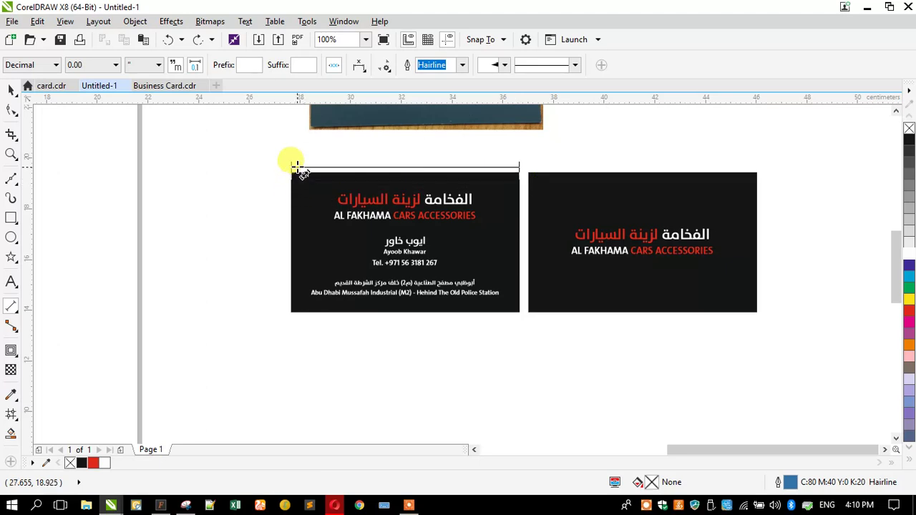
{"action": "left_click", "coordinate": [297, 161]}
{"action": "left_click", "coordinate": [309, 172]}
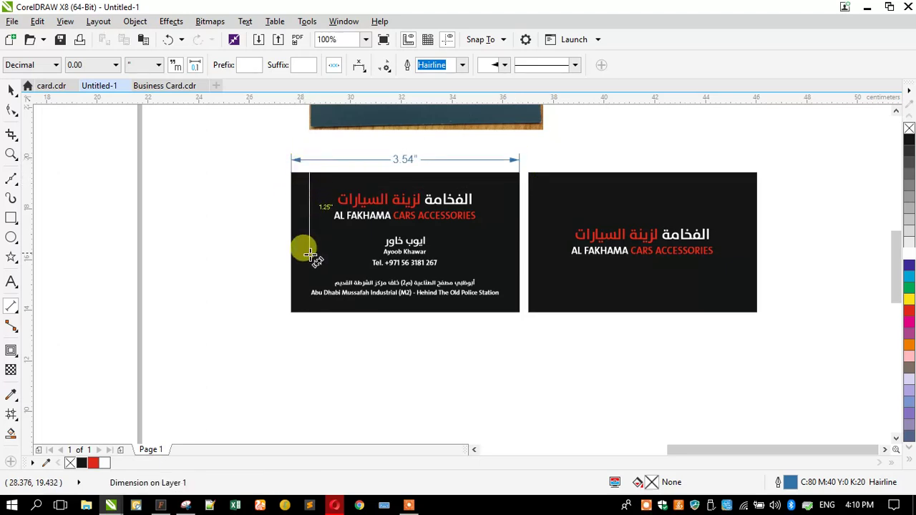
{"action": "left_click", "coordinate": [320, 315]}
{"action": "key", "text": "ctrl+z"}
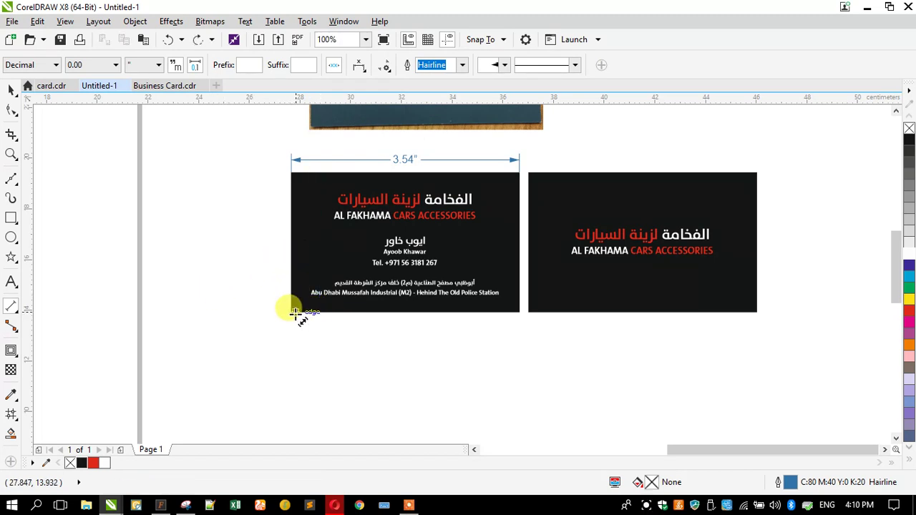
{"action": "left_click", "coordinate": [290, 312]}
{"action": "left_click", "coordinate": [291, 173]}
{"action": "left_click", "coordinate": [278, 170]}
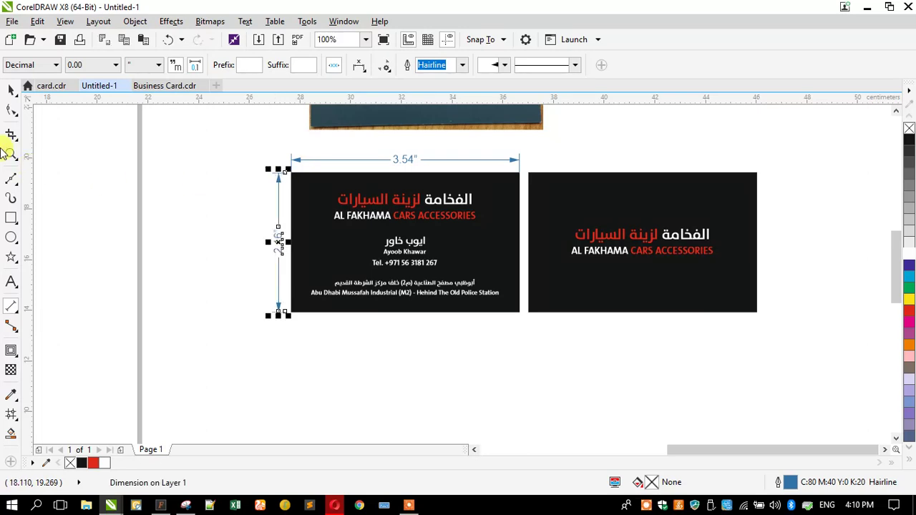
{"action": "left_click", "coordinate": [8, 93]}
{"action": "left_click", "coordinate": [353, 215]}
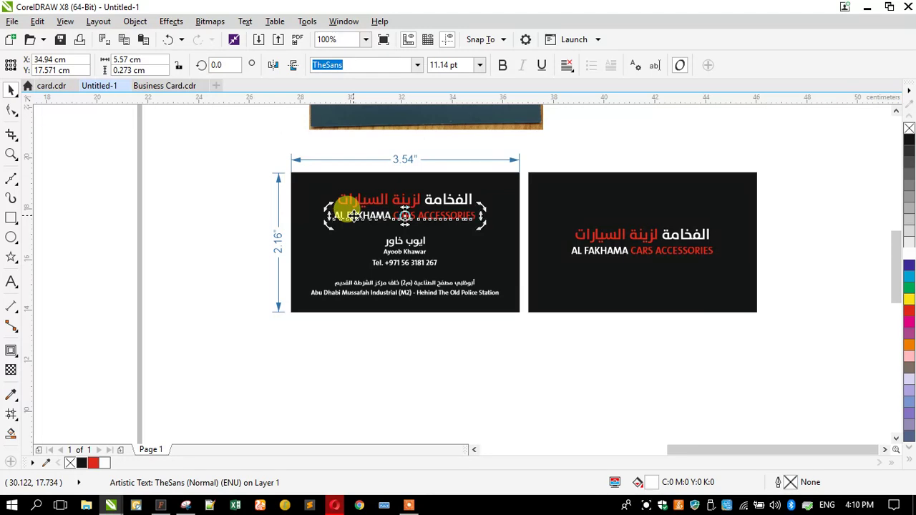
Step: Copy the AL FAKHAMA CARS ACCESSORIES text line and bring up Save As
{"action": "double_click", "coordinate": [353, 214]}
{"action": "key", "text": "ctrl+c"}
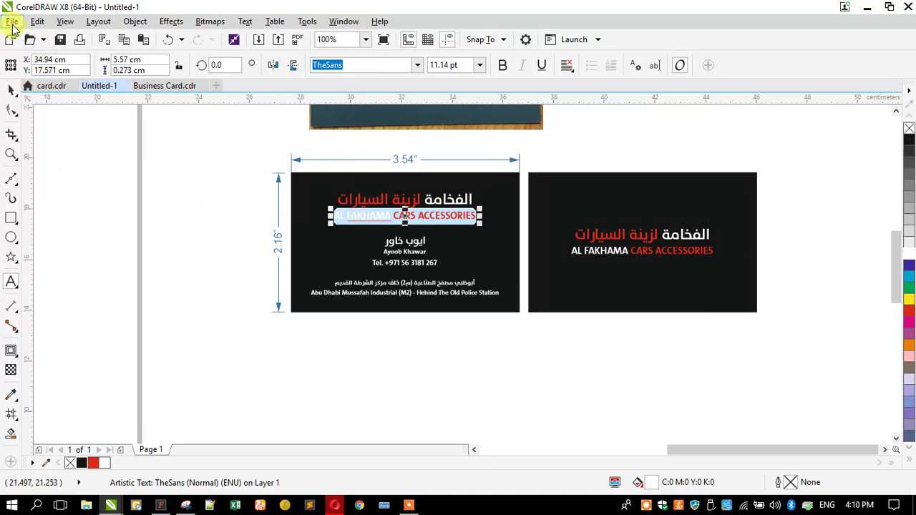
{"action": "left_click", "coordinate": [12, 21]}
{"action": "left_click", "coordinate": [49, 151]}
{"action": "left_click", "coordinate": [317, 222]}
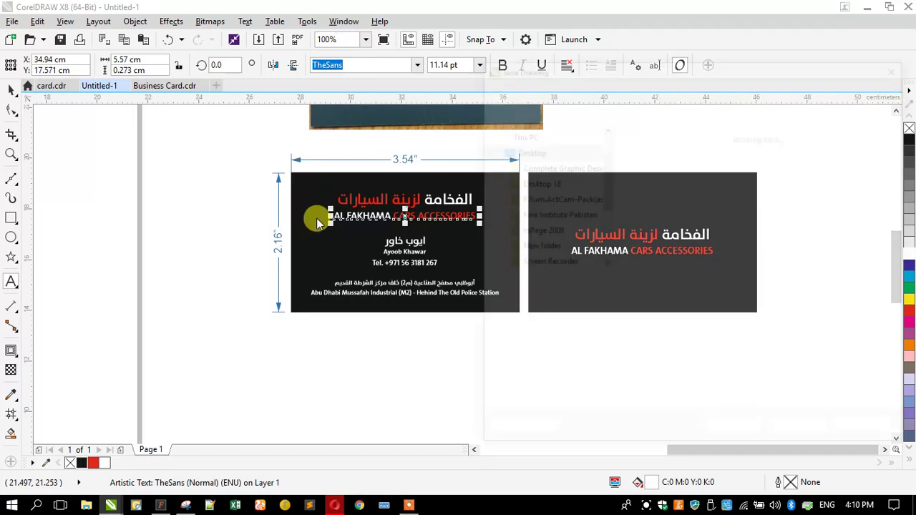
{"action": "scroll", "coordinate": [545, 186], "scroll_direction": "up", "scroll_amount": 1}
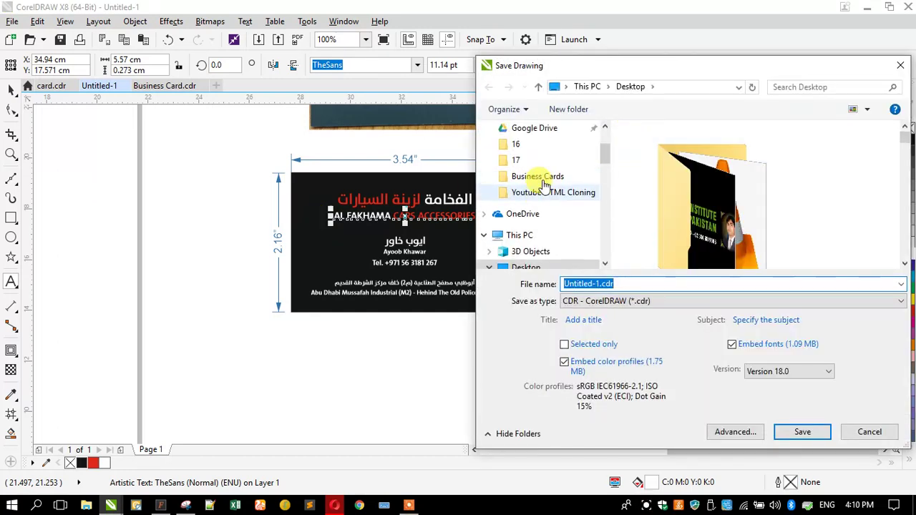
{"action": "scroll", "coordinate": [545, 184], "scroll_direction": "up", "scroll_amount": 2}
{"action": "scroll", "coordinate": [545, 185], "scroll_direction": "down", "scroll_amount": 5}
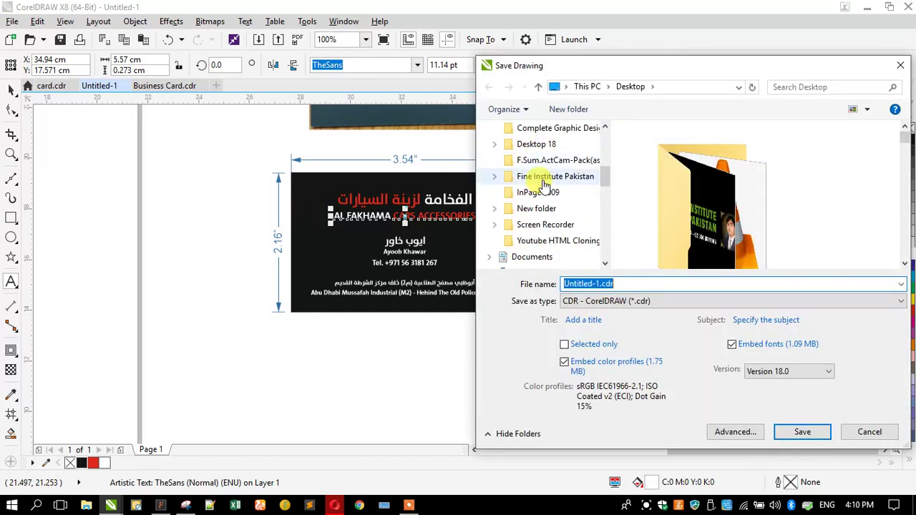
{"action": "scroll", "coordinate": [545, 185], "scroll_direction": "down", "scroll_amount": 5}
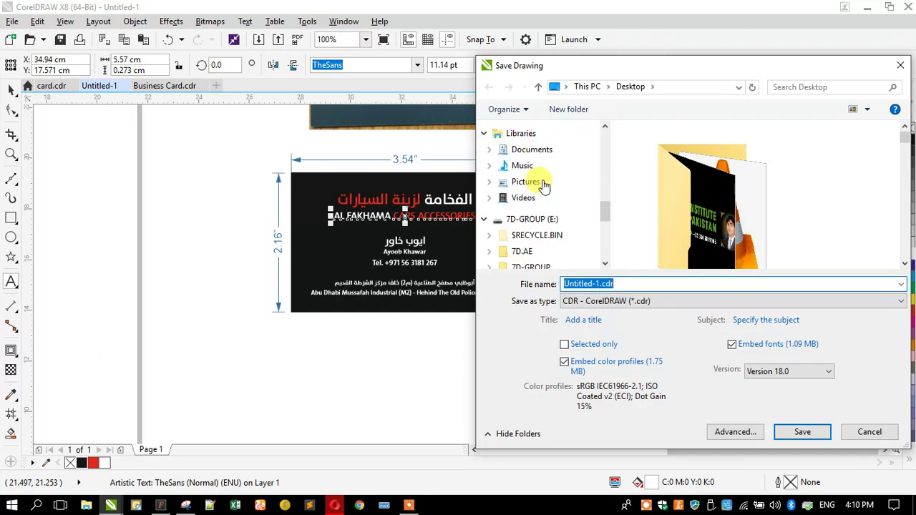
Step: Create an AL FAKHAMA CARS ACCESSORIES folder in E:\7D-GROUP\Clients and save Business Card Design there
{"action": "left_click", "coordinate": [552, 225]}
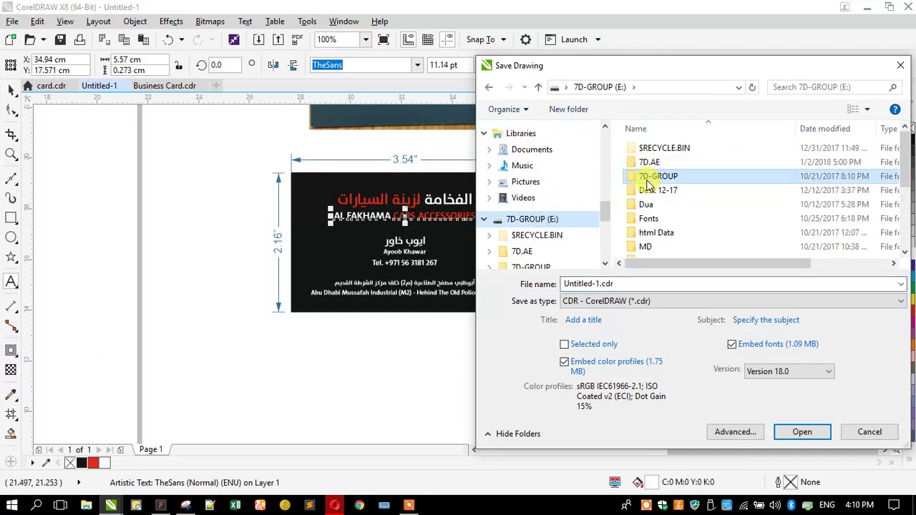
{"action": "double_click", "coordinate": [626, 177]}
{"action": "double_click", "coordinate": [648, 149]}
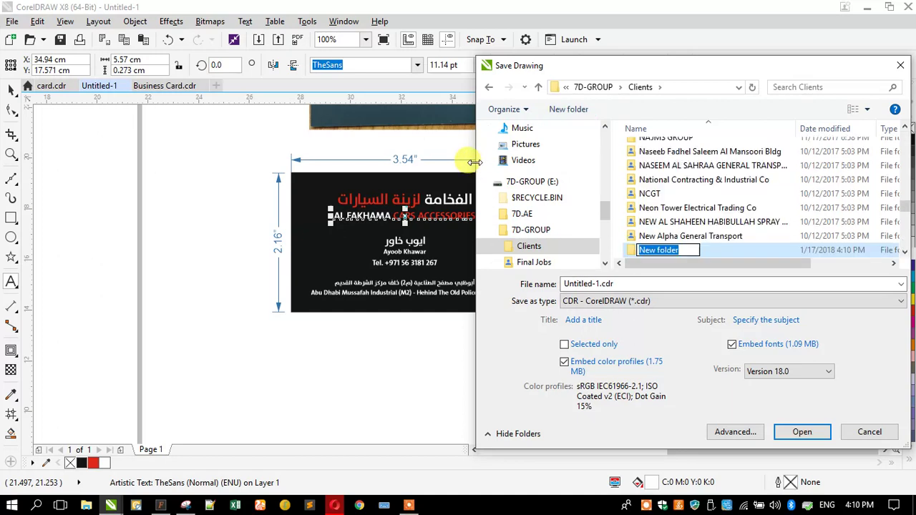
{"action": "key", "text": "ctrl+v"}
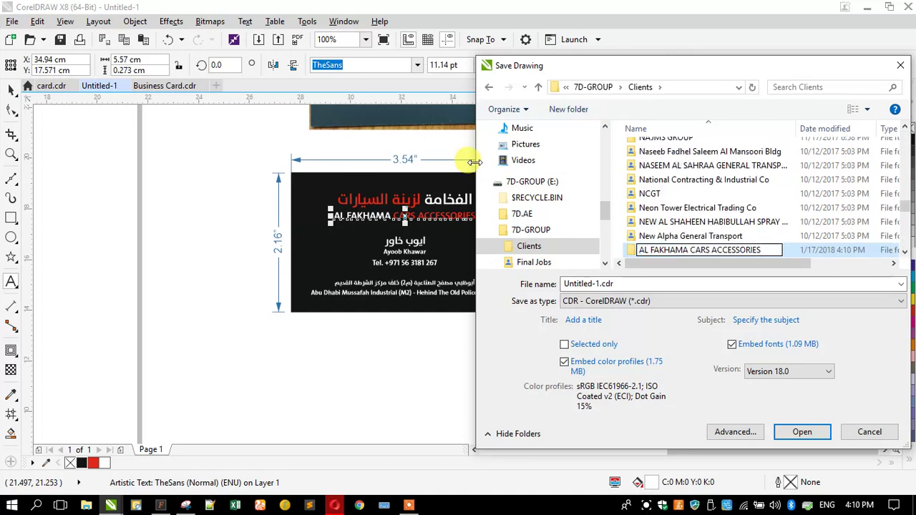
{"action": "key", "text": "Return"}
{"action": "key", "text": "Return"}
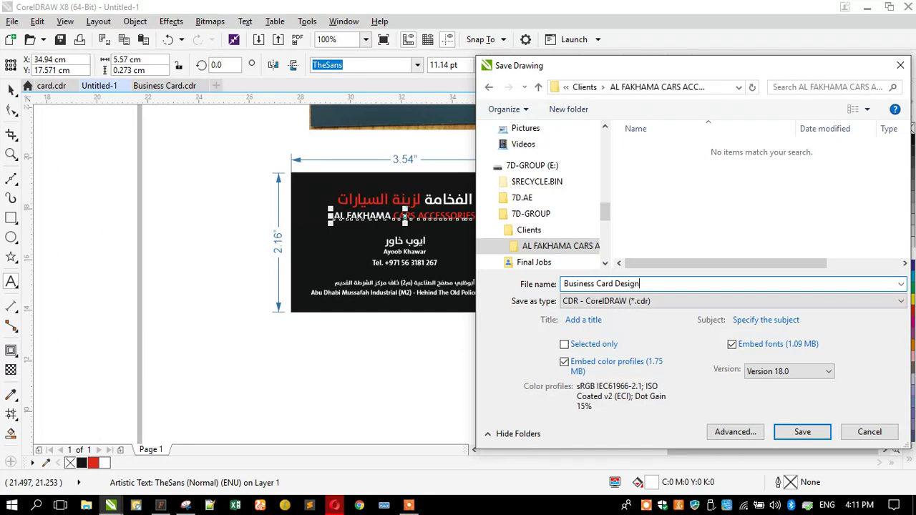
{"action": "key", "text": "Return"}
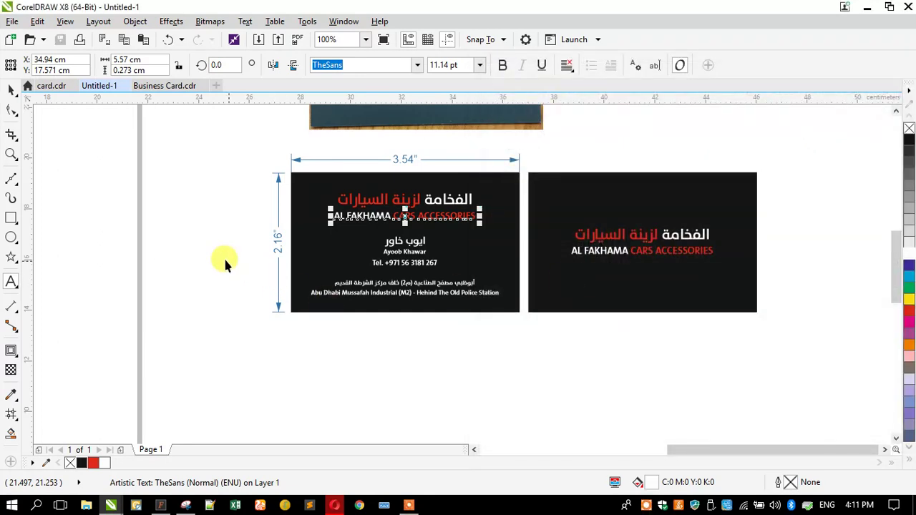
{"action": "key", "text": "Escape"}
Step: Switch both dimensions to cm (9.00 cm wide, 5.48 cm tall) and zoom in on both cards
{"action": "left_click", "coordinate": [405, 159]}
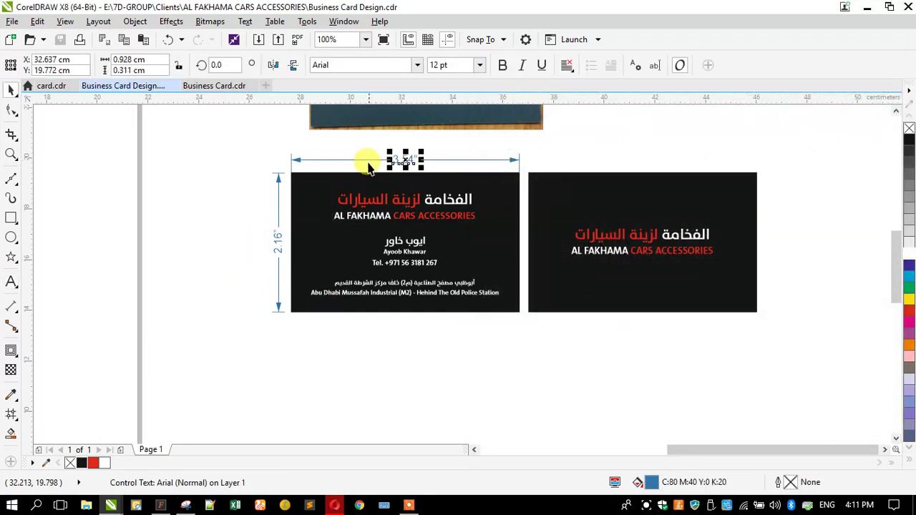
{"action": "left_click", "coordinate": [304, 159]}
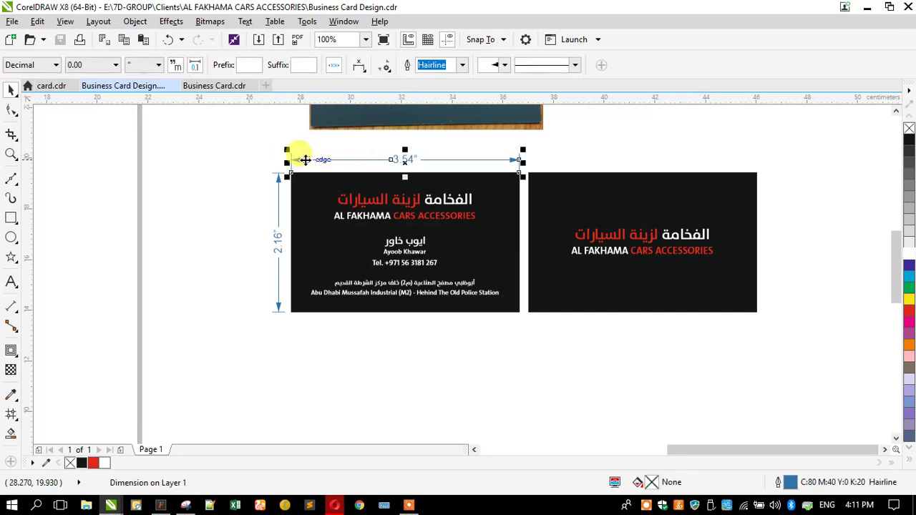
{"action": "left_click", "coordinate": [160, 68]}
{"action": "left_click", "coordinate": [141, 259]}
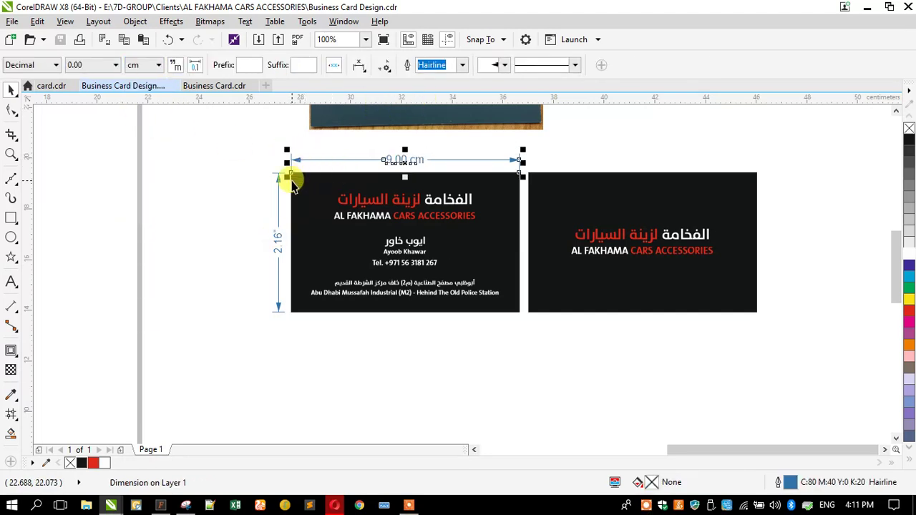
{"action": "left_click", "coordinate": [279, 188]}
{"action": "left_click", "coordinate": [140, 66]}
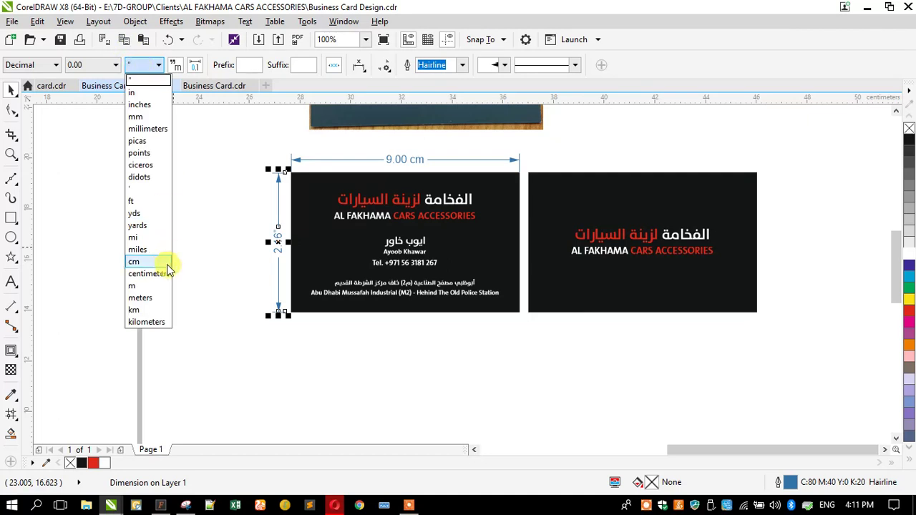
{"action": "left_click", "coordinate": [134, 259]}
{"action": "key", "text": "Escape"}
{"action": "left_click", "coordinate": [10, 155]}
{"action": "left_click_drag", "start_coordinate": [258, 145], "coordinate": [771, 321]}
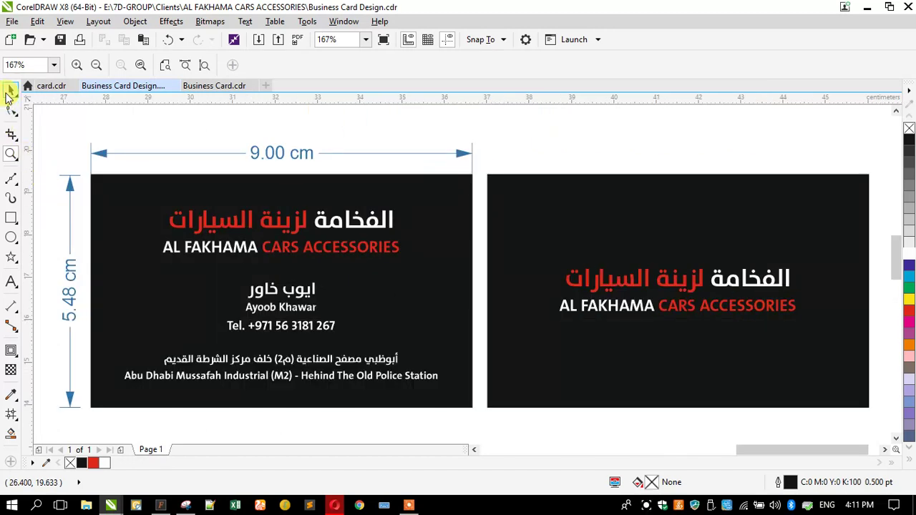
Step: Snip both business cards with their dimensions in Snipping Tool
{"action": "left_click", "coordinate": [10, 91]}
{"action": "left_click", "coordinate": [188, 507]}
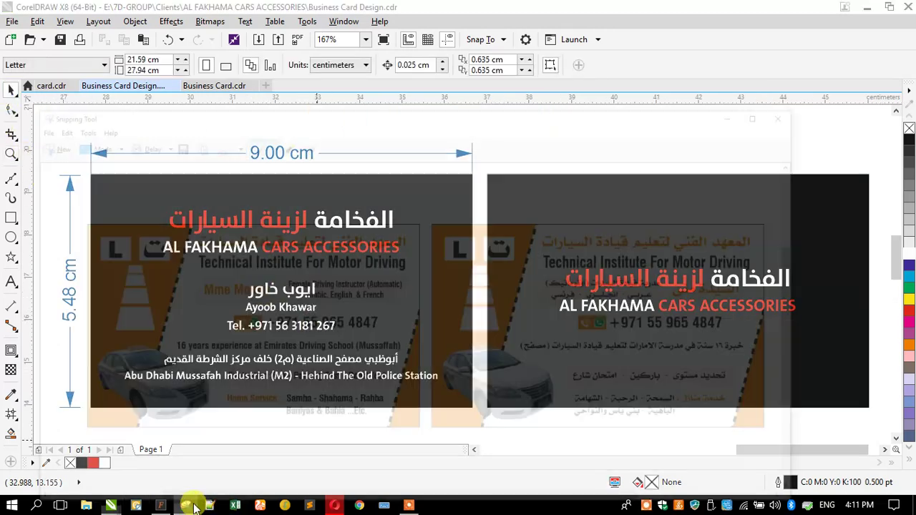
{"action": "left_click", "coordinate": [20, 63]}
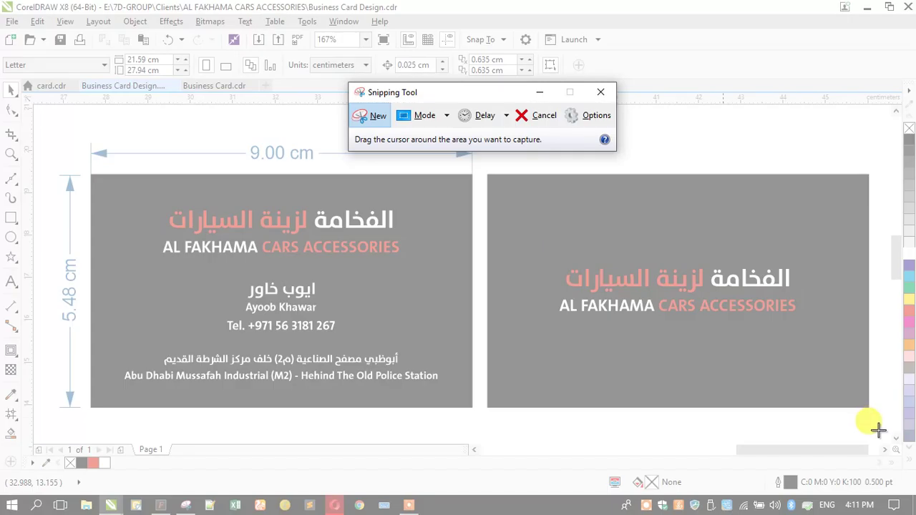
{"action": "left_click_drag", "start_coordinate": [879, 419], "coordinate": [50, 135]}
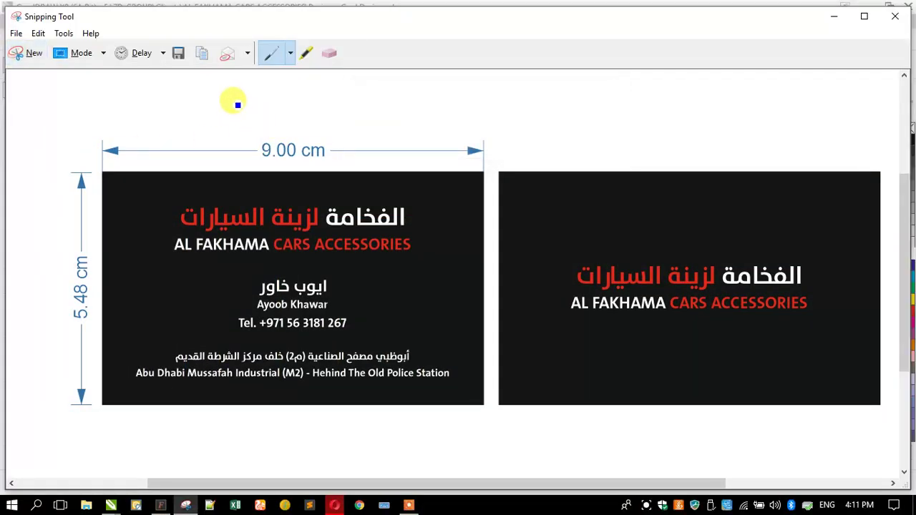
Step: Save the snip over Capture.PNG on the Desktop and minimize both windows
{"action": "left_click", "coordinate": [177, 54]}
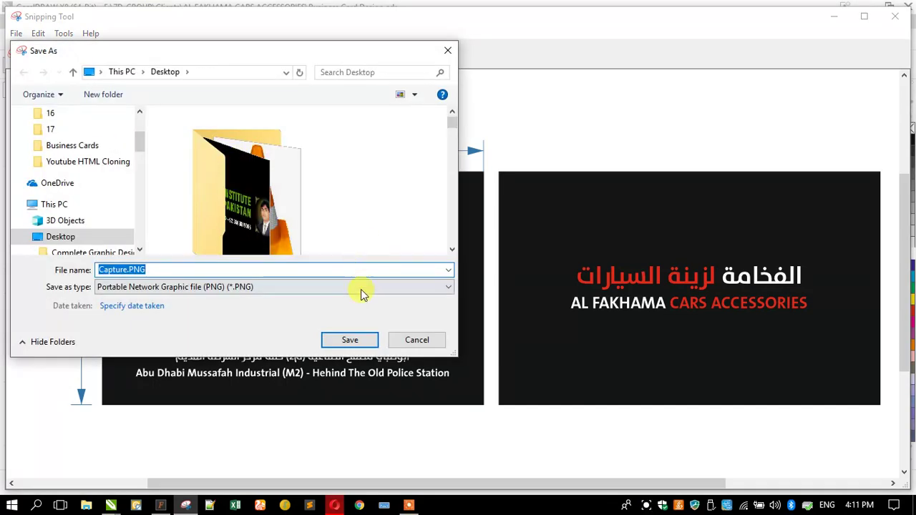
{"action": "left_click", "coordinate": [350, 339]}
{"action": "left_click", "coordinate": [484, 253]}
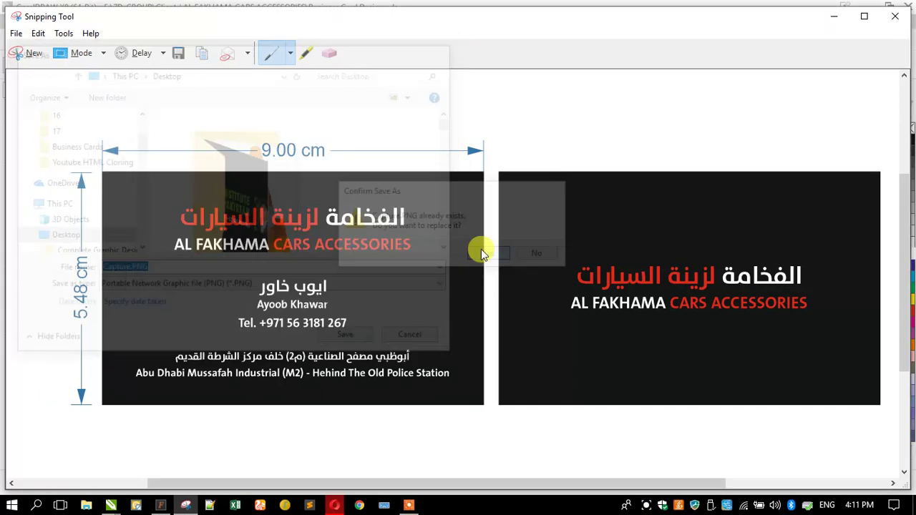
{"action": "left_click", "coordinate": [834, 16]}
{"action": "left_click", "coordinate": [862, 7]}
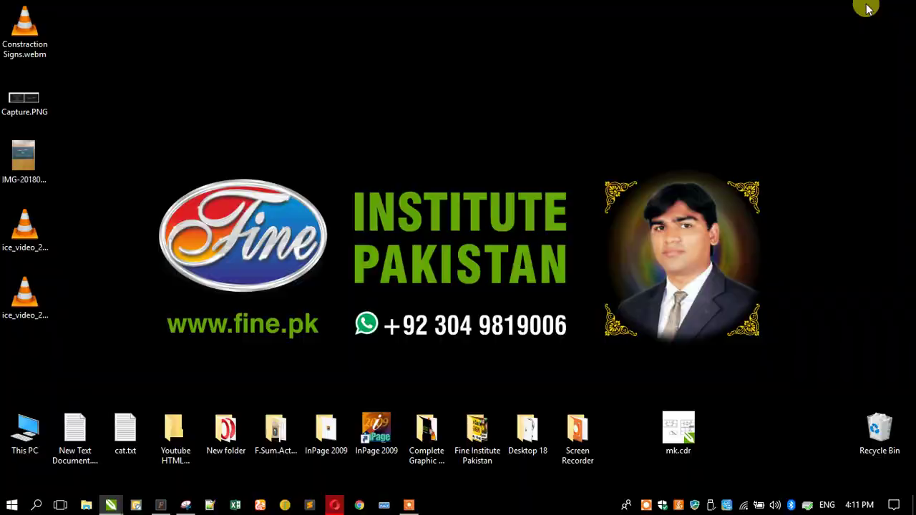